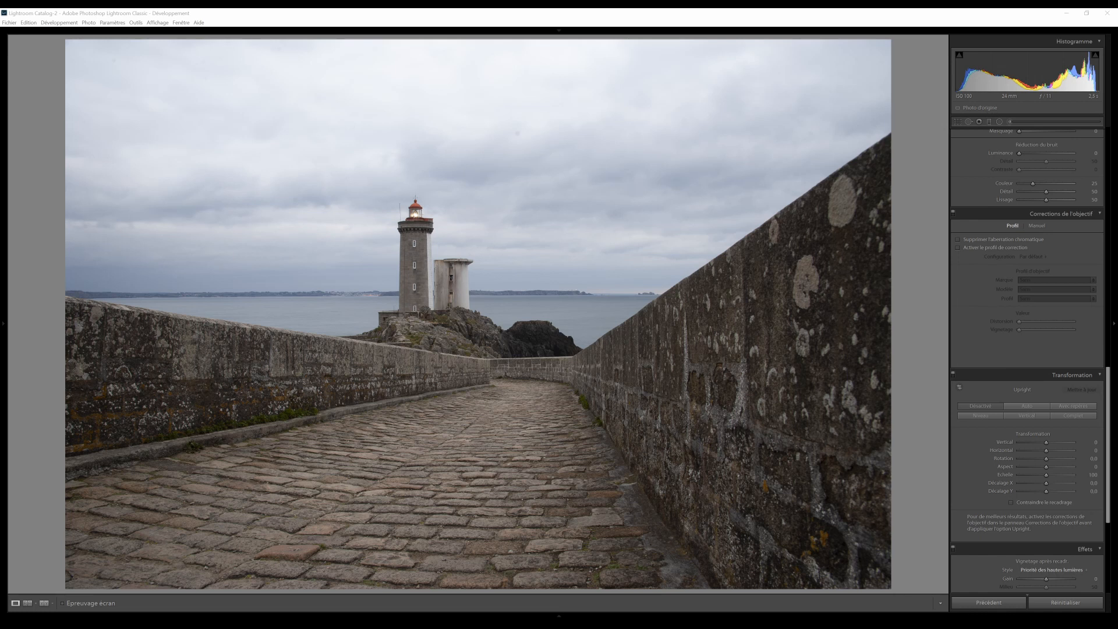
- Enable chromatic aberration removal and the lens correction profile for the lighthouse photo
scroll(1037, 262, "up", 5)
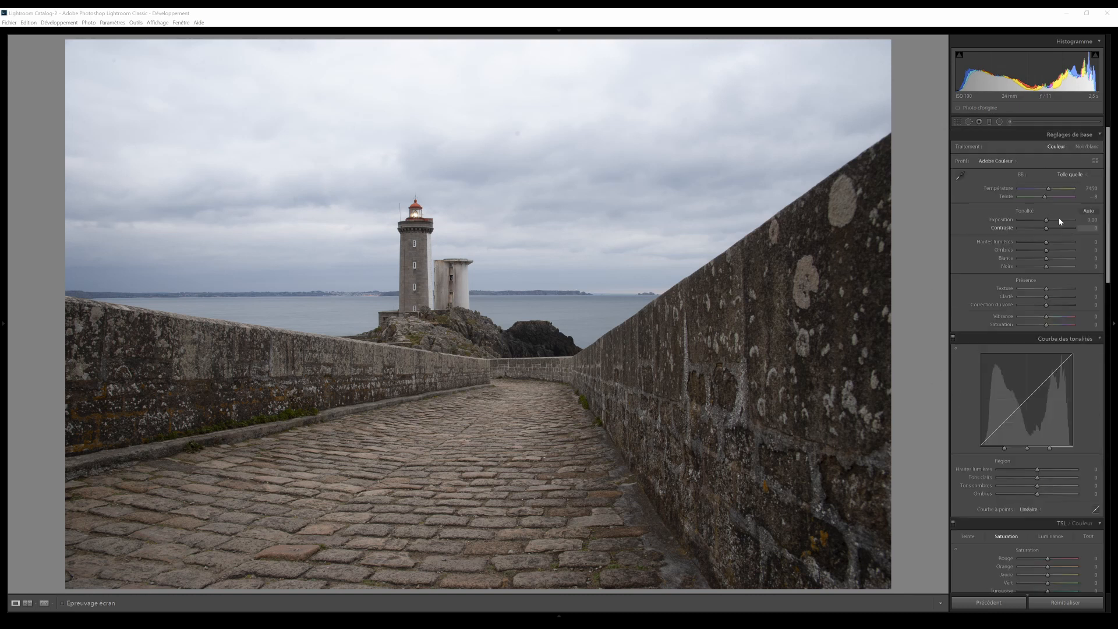
scroll(1036, 315, "down", 5)
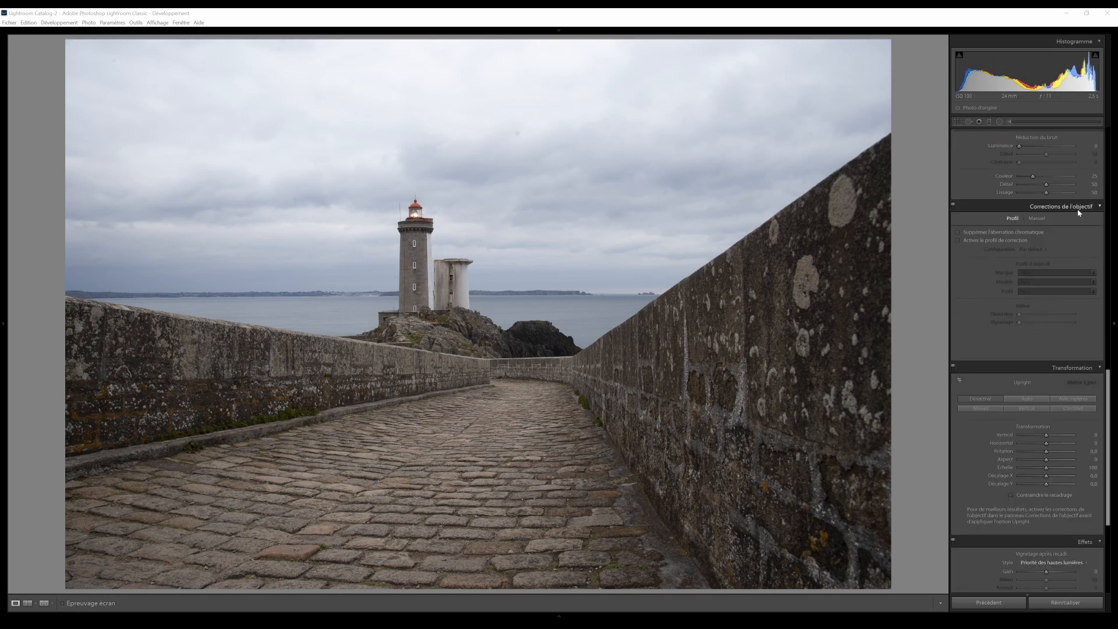
left_click(958, 231)
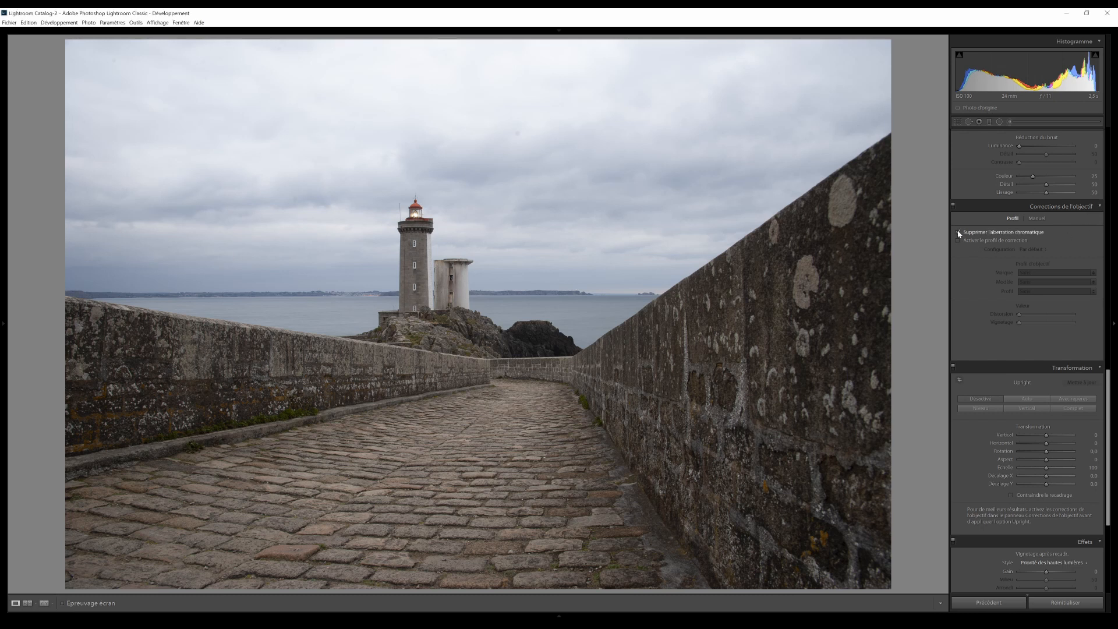
left_click(959, 240)
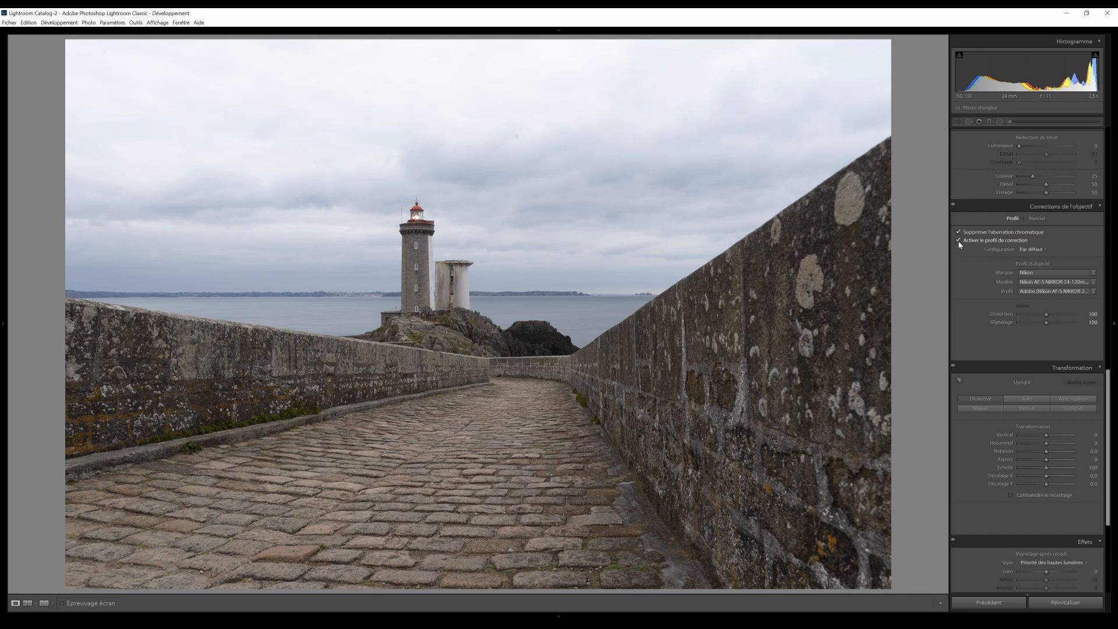
left_click(958, 240)
left_click(959, 240)
- Crop the photo to a 16 x 9 ratio, trimming the upper sky and a narrow strip along the left edge
scroll(1010, 341, "up", 10)
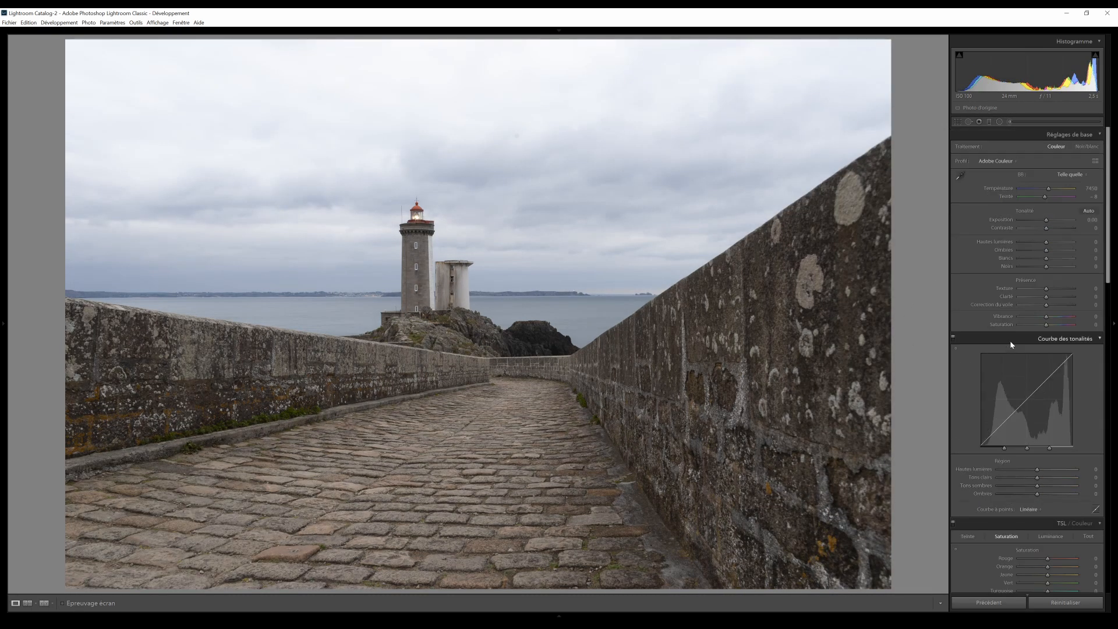
left_click(958, 121)
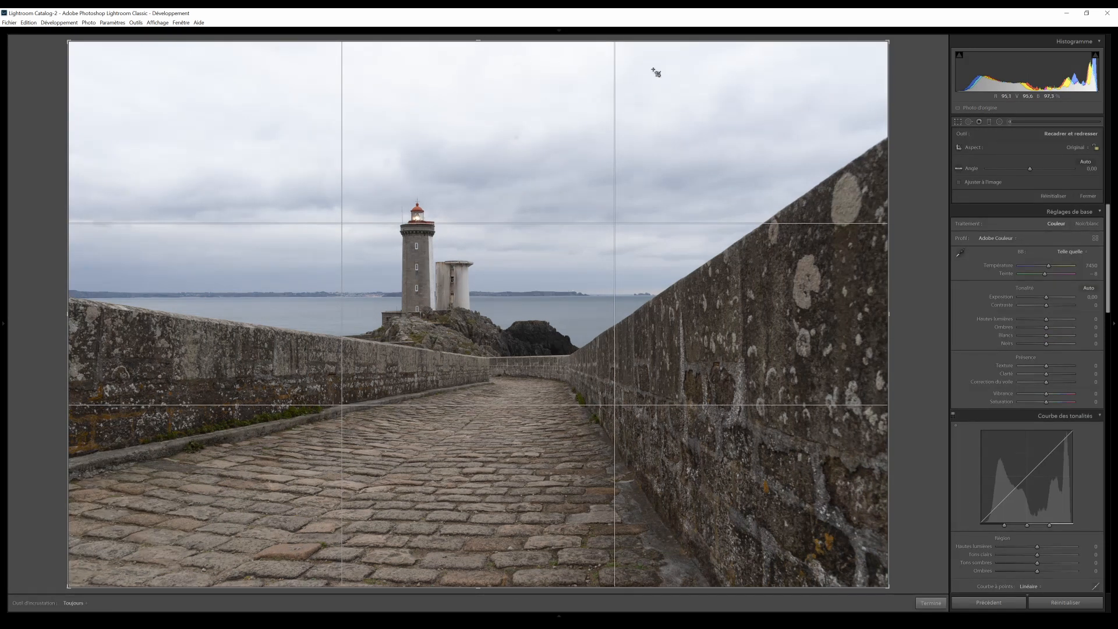
left_click(1070, 148)
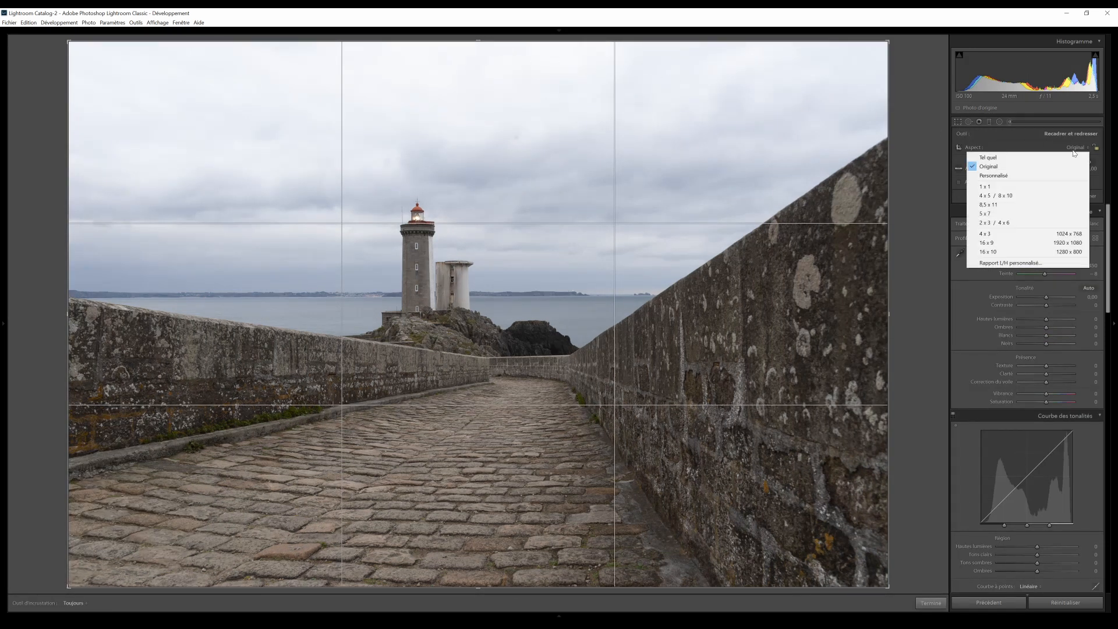
left_click(1031, 245)
left_click_drag(519, 173, 519, 130)
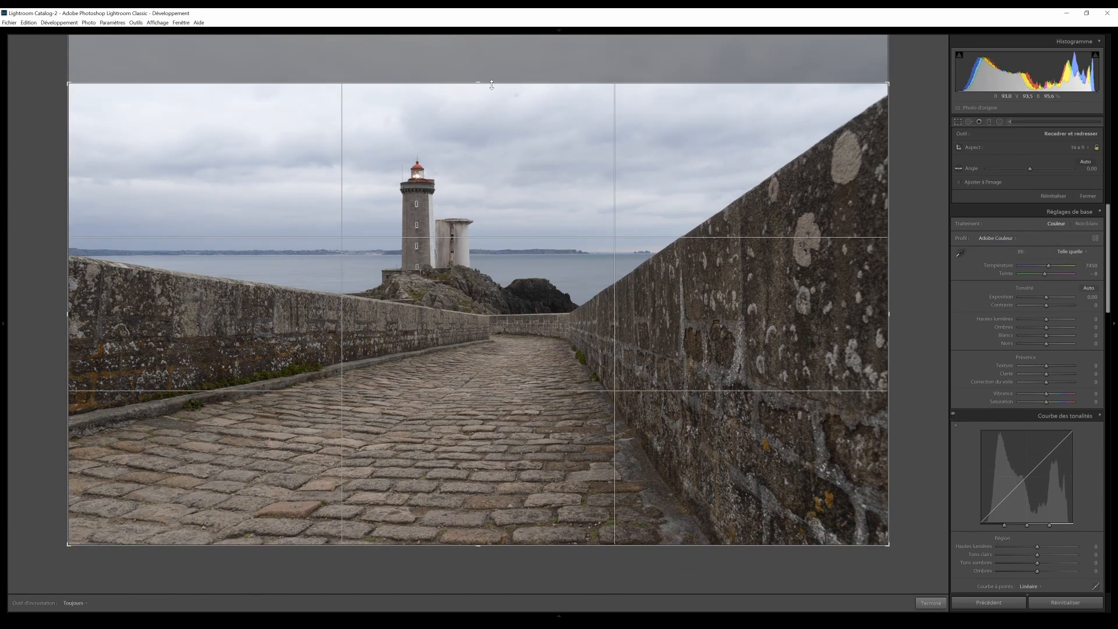
left_click_drag(481, 85, 482, 90)
left_click_drag(613, 133, 605, 132)
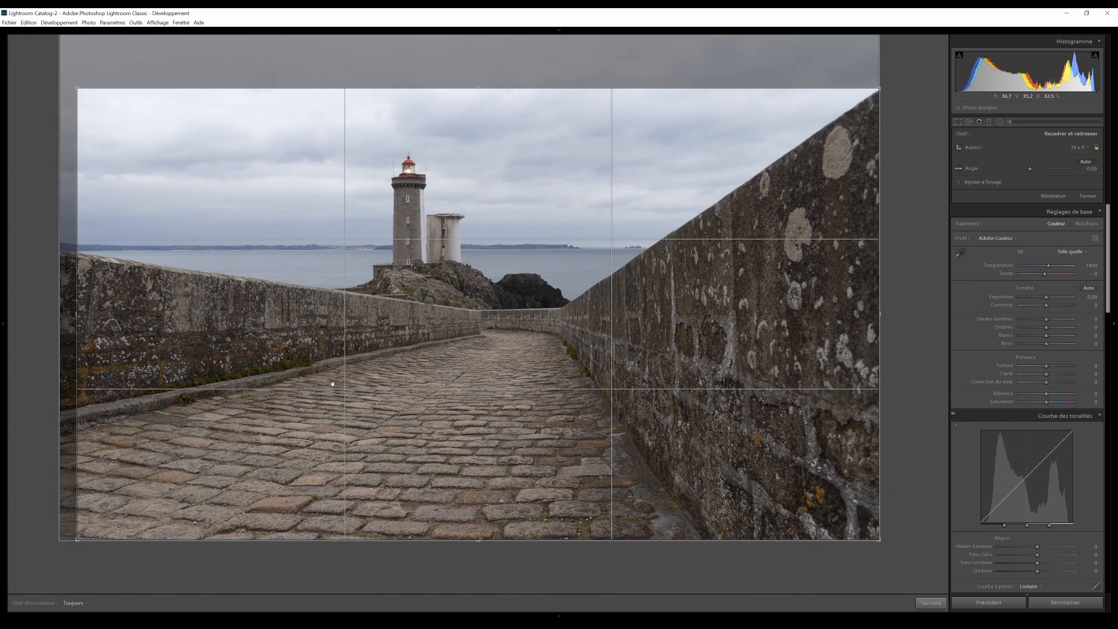
left_click(935, 607)
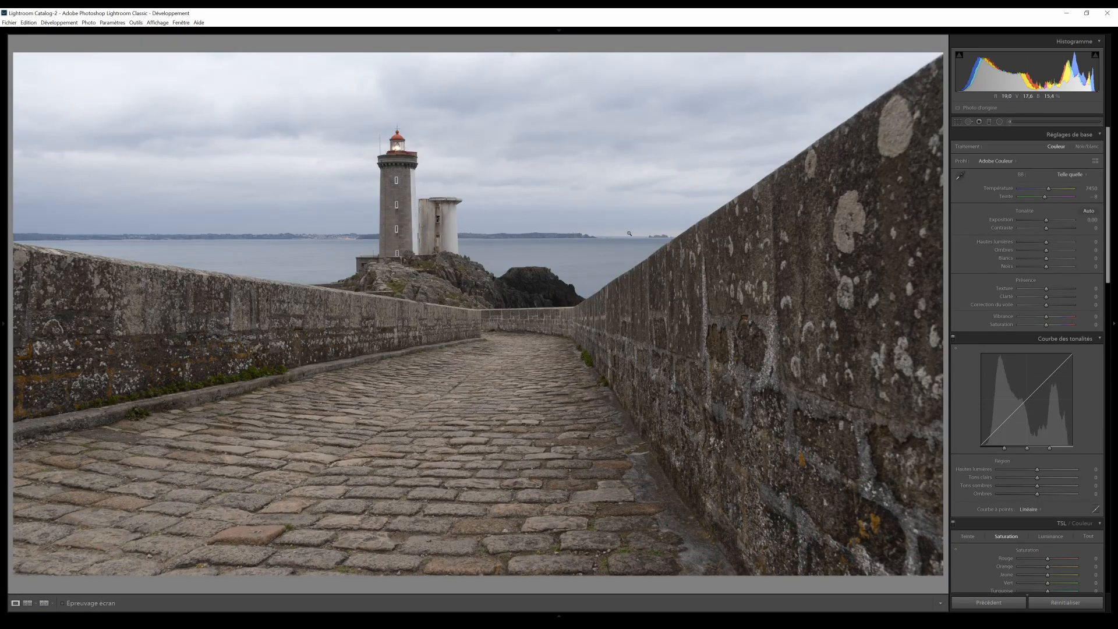
- Darken the sky with a graduated filter extending down past the horizon, using exposure −0.44, highlights −85 and whites −56
left_click(990, 122)
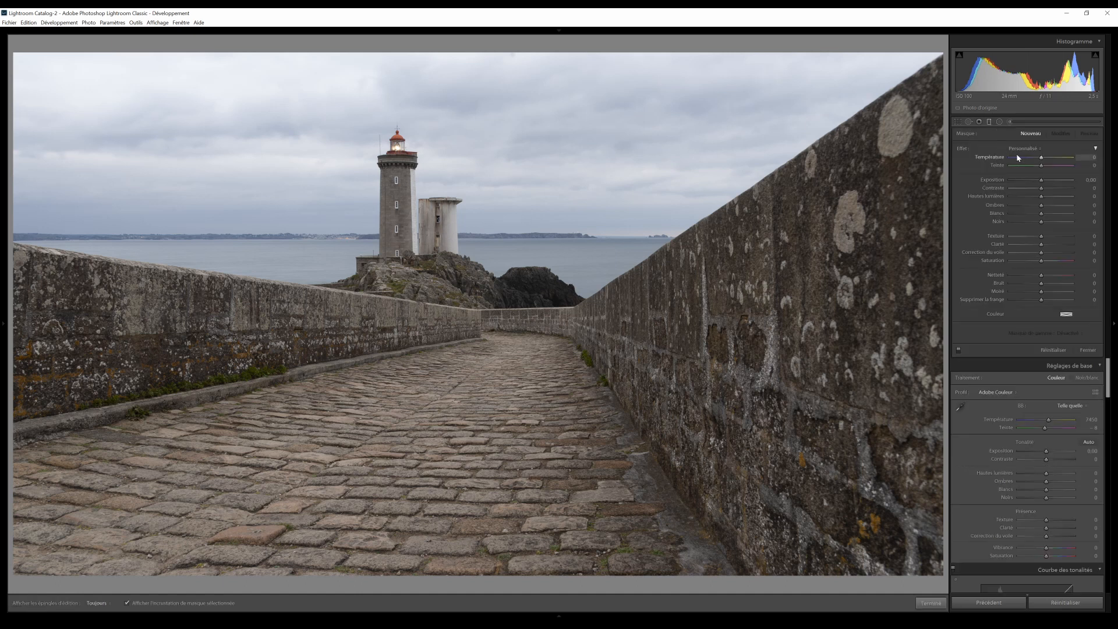
left_click_drag(1041, 181, 1039, 185)
mouse_move(1041, 198)
left_mouse_down()
mouse_move(1021, 201)
mouse_move(1037, 215)
mouse_move(1028, 216)
left_mouse_up()
left_click_drag(479, 110, 477, 386)
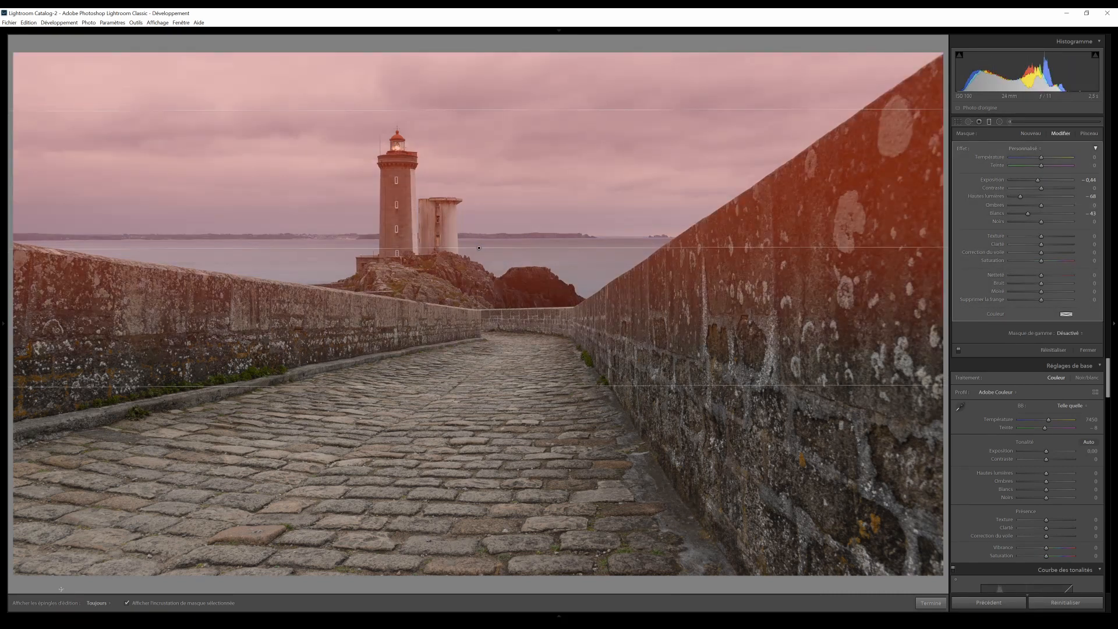
left_click(127, 603)
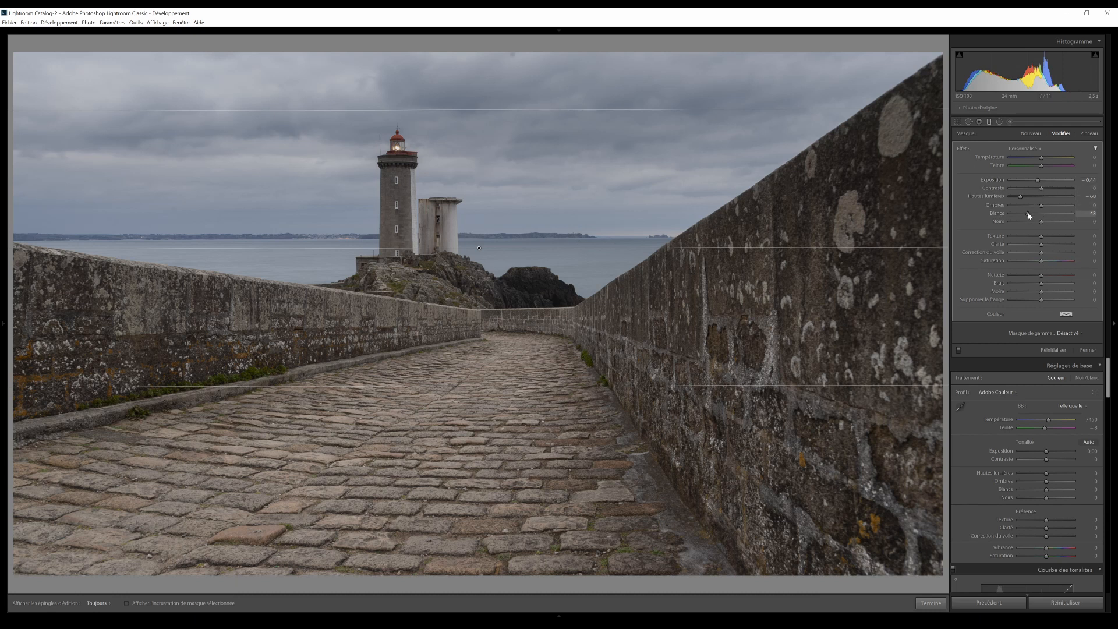
left_click_drag(1029, 214, 1015, 196)
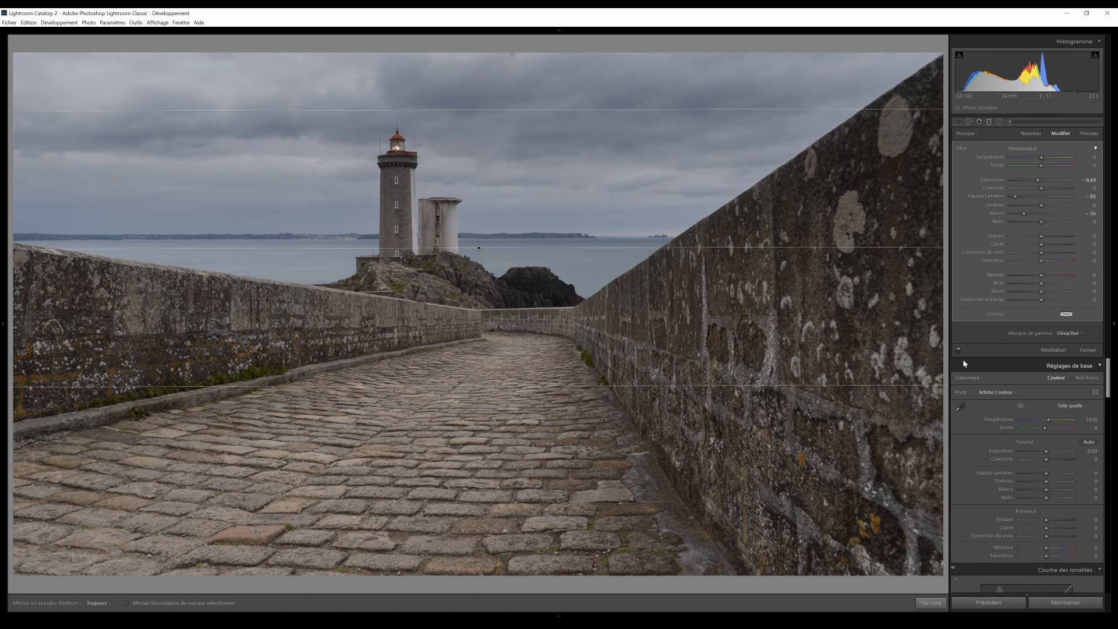
- Restrict the sky gradient with a luminance range mask of 44/100, and set its exposure to −0.66 and whites to −75
left_click(1070, 335)
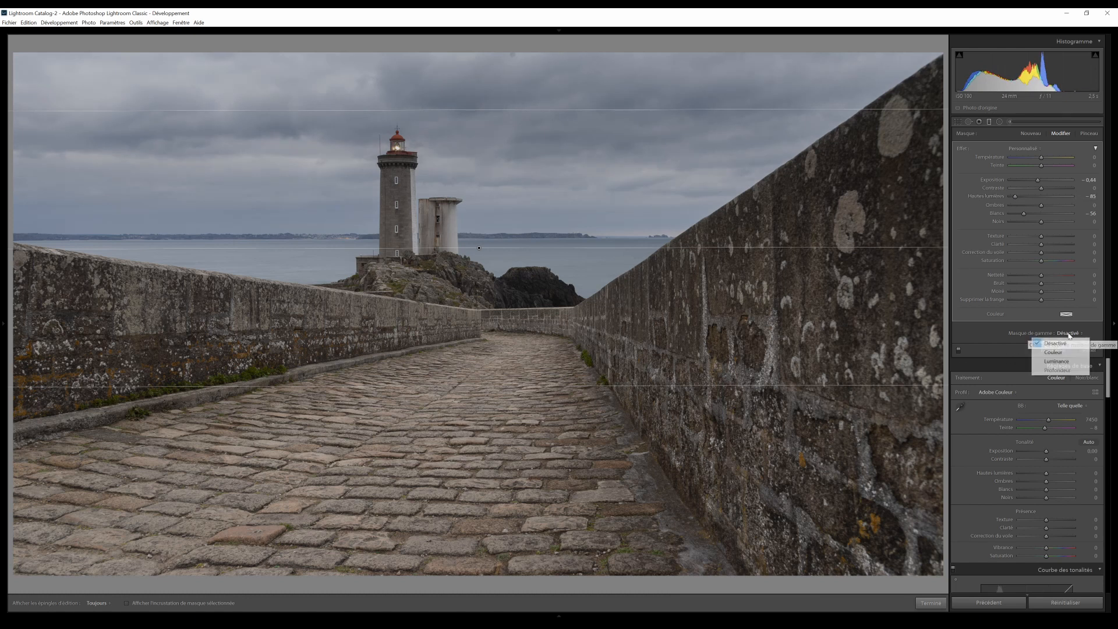
left_click(1056, 361)
left_click(1003, 348)
left_click_drag(1012, 359, 1037, 361)
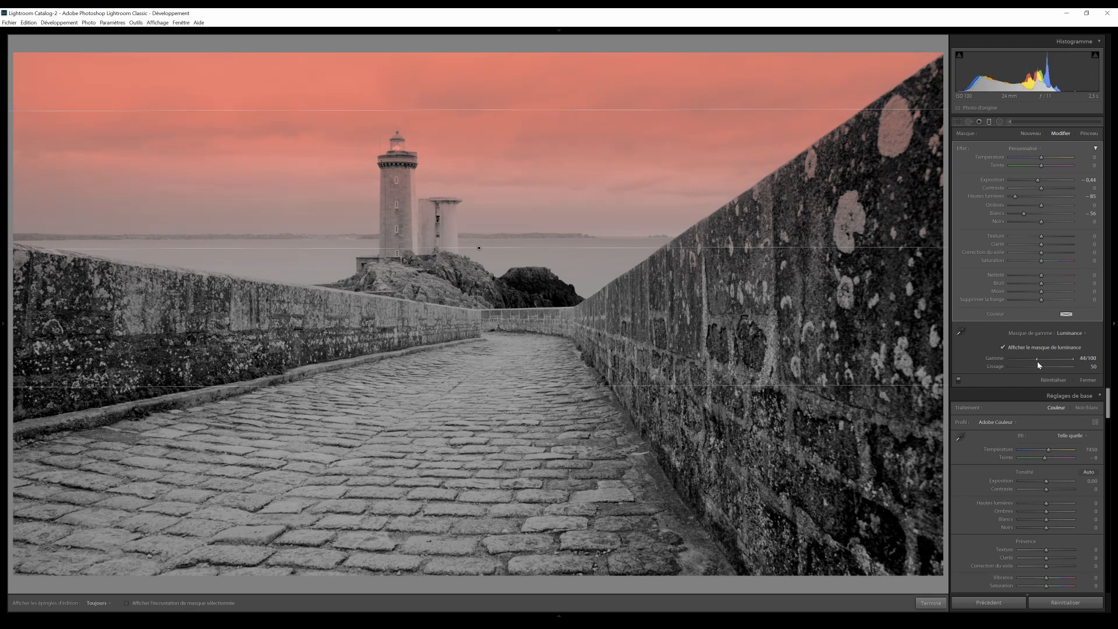
left_click(1011, 348)
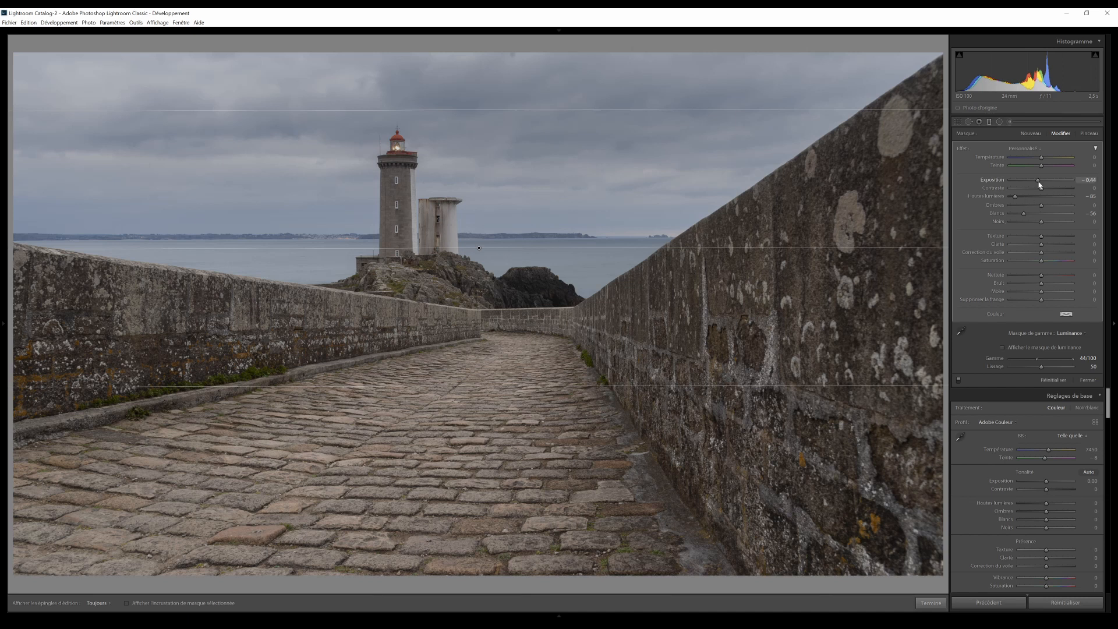
left_click_drag(1039, 180, 1019, 214)
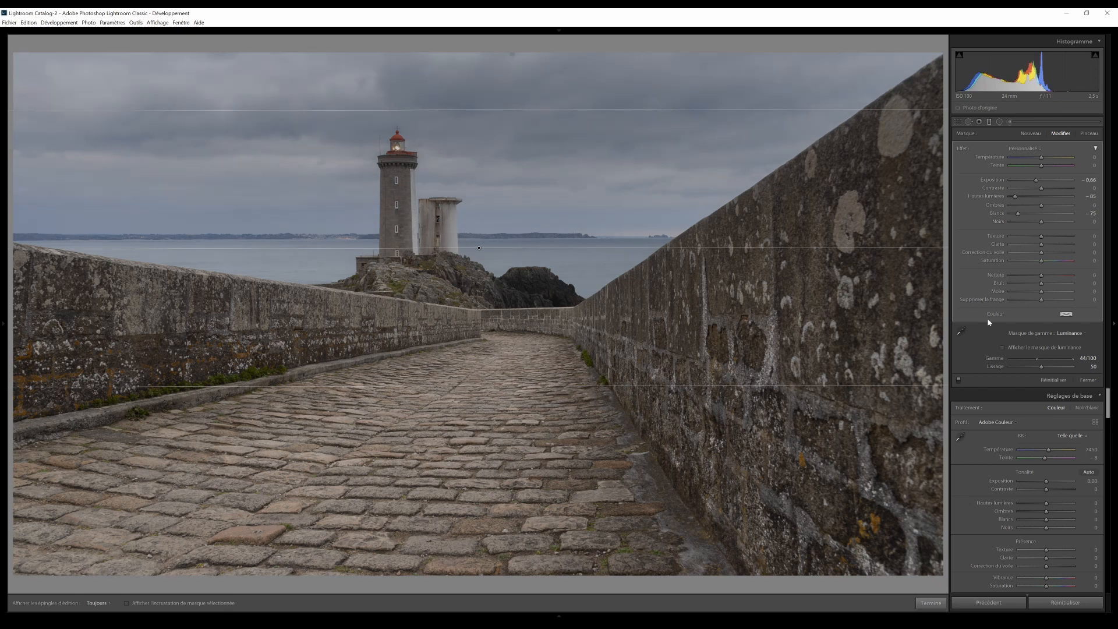
left_click(932, 605)
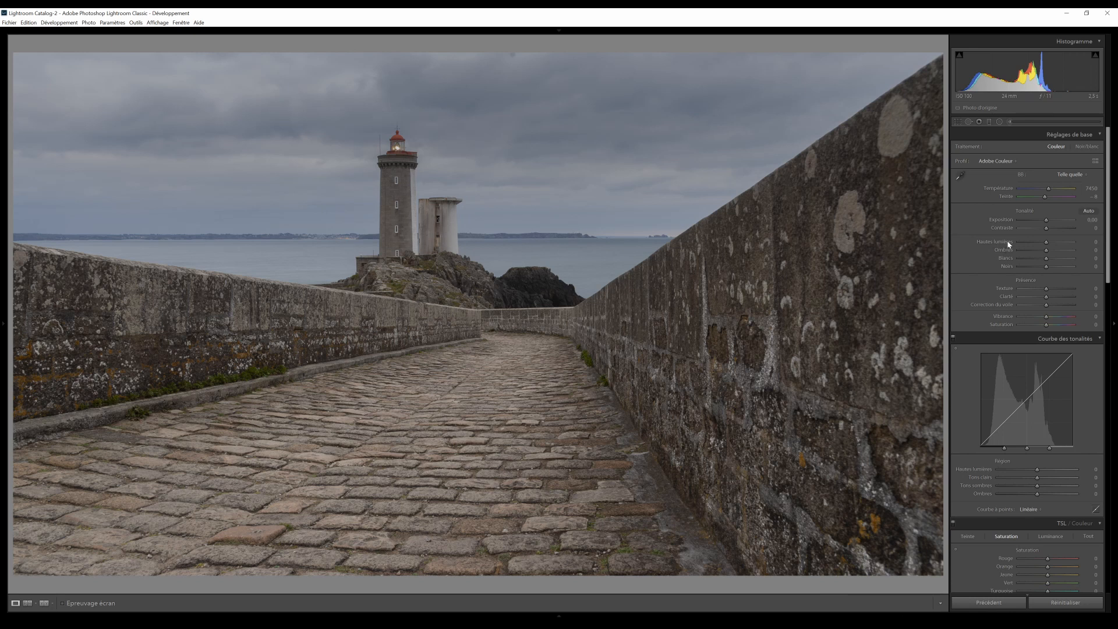
- Add a slightly tilted graduated filter rising over the cobblestone foreground to darken it, and adjust its exposure
left_click(990, 122)
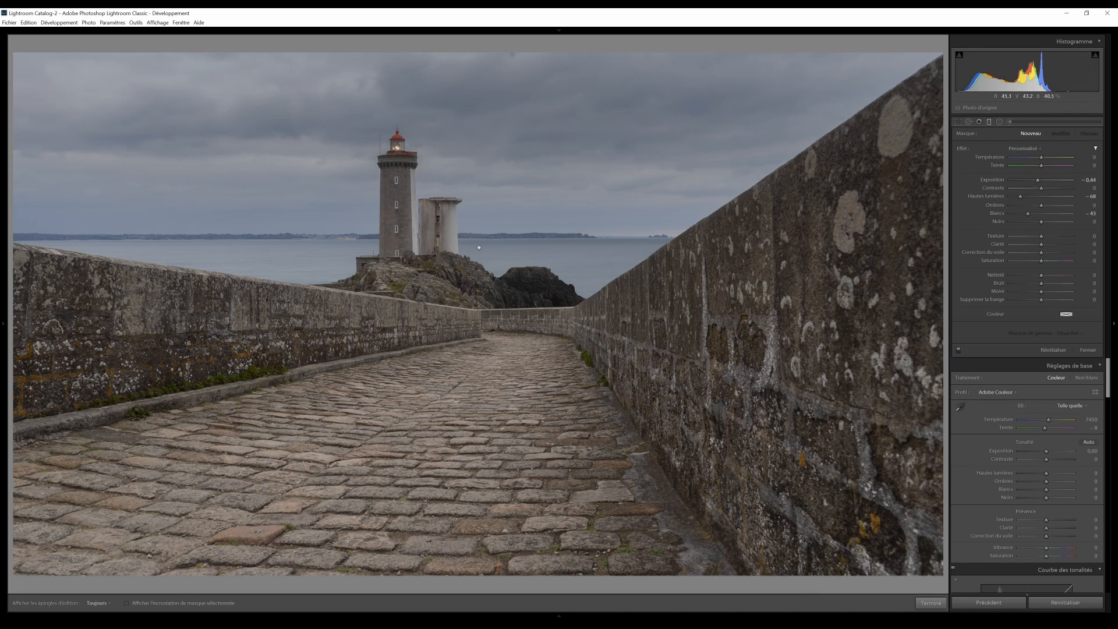
mouse_move(347, 540)
left_mouse_down()
mouse_move(380, 377)
mouse_move(366, 290)
mouse_move(378, 299)
left_mouse_up()
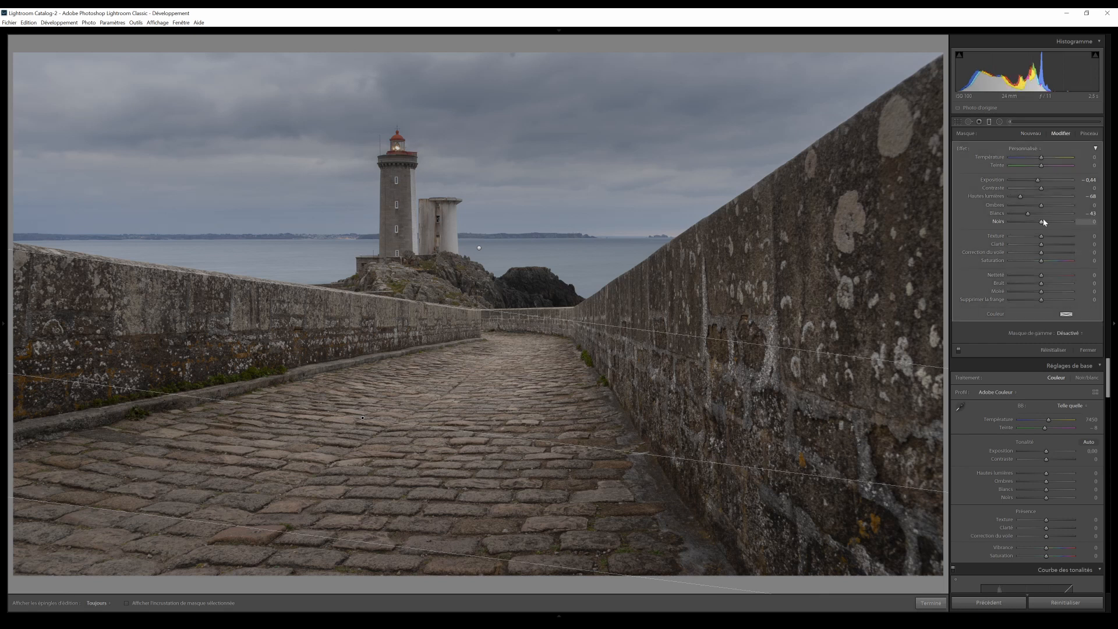
left_click_drag(1039, 184, 1037, 186)
left_click(931, 603)
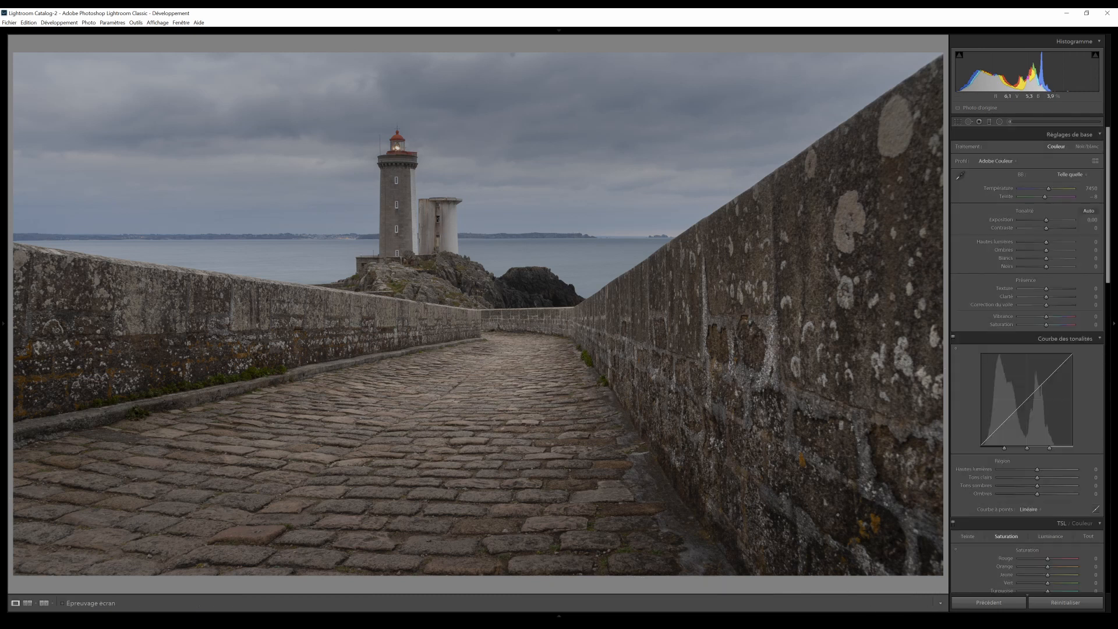
- Set up an adjustment brush with exposure 0.25, highlights 0, shadows 47, whites 20, texture 21, clarity 25, size 4.7 and flow 11
left_click(1012, 122)
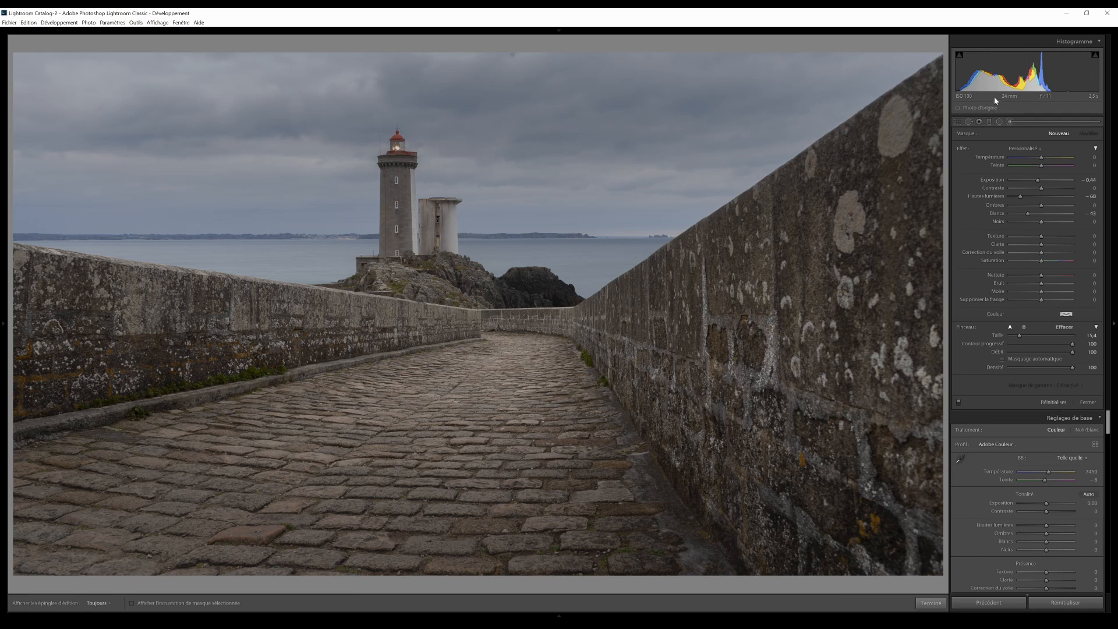
left_click(1010, 122)
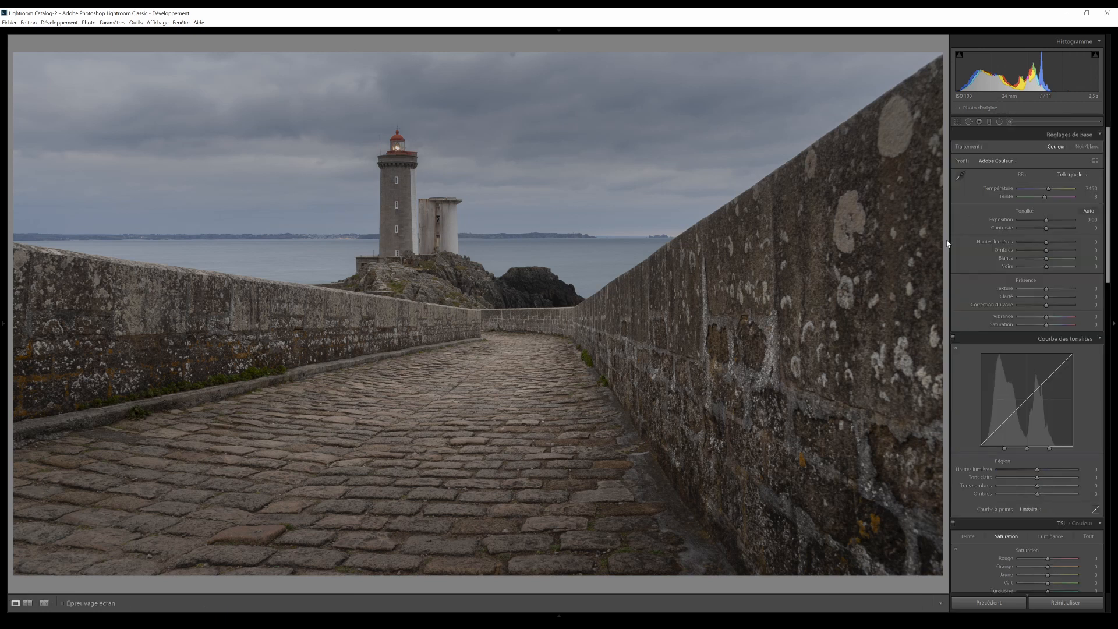
left_click(1009, 122)
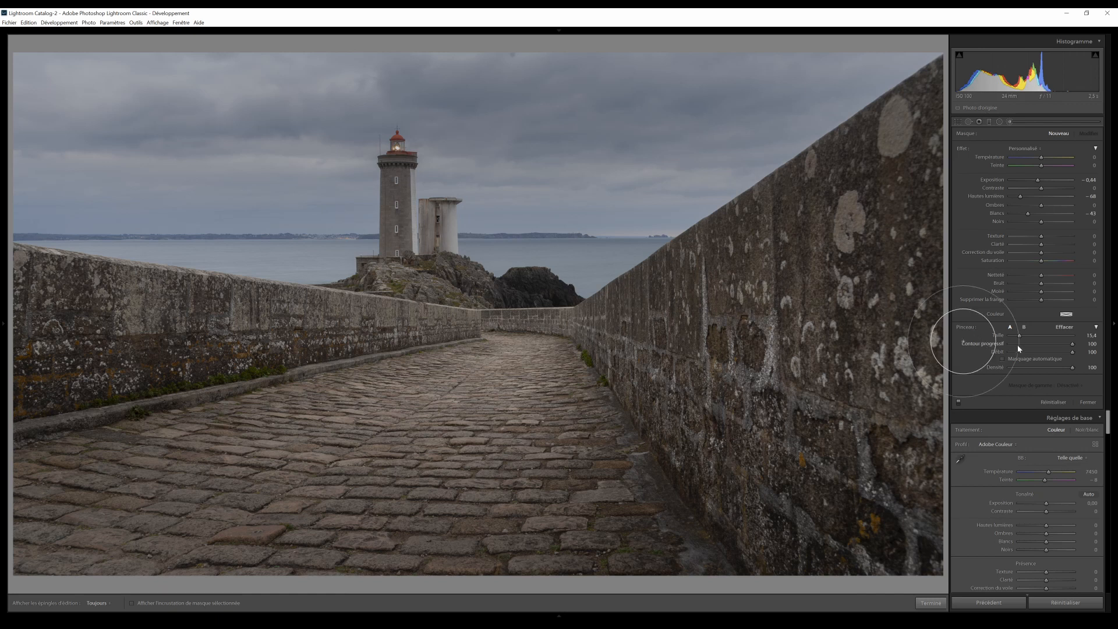
left_click_drag(1020, 337, 1013, 338)
left_click(1016, 353)
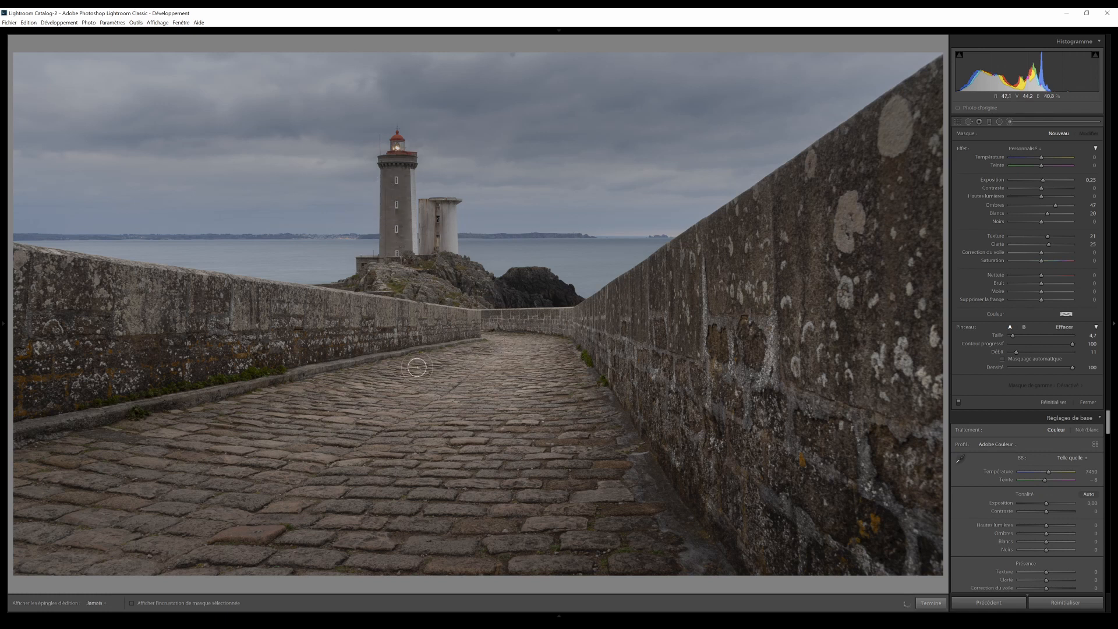
- Brush the lightening adjustment over the far part of the cobblestone path, the lighthouse tower and the rocks below it
key("h")
mouse_move(519, 338)
left_mouse_down()
mouse_move(567, 435)
mouse_move(548, 380)
mouse_move(558, 333)
mouse_move(608, 445)
mouse_move(580, 377)
left_mouse_up()
key("h")
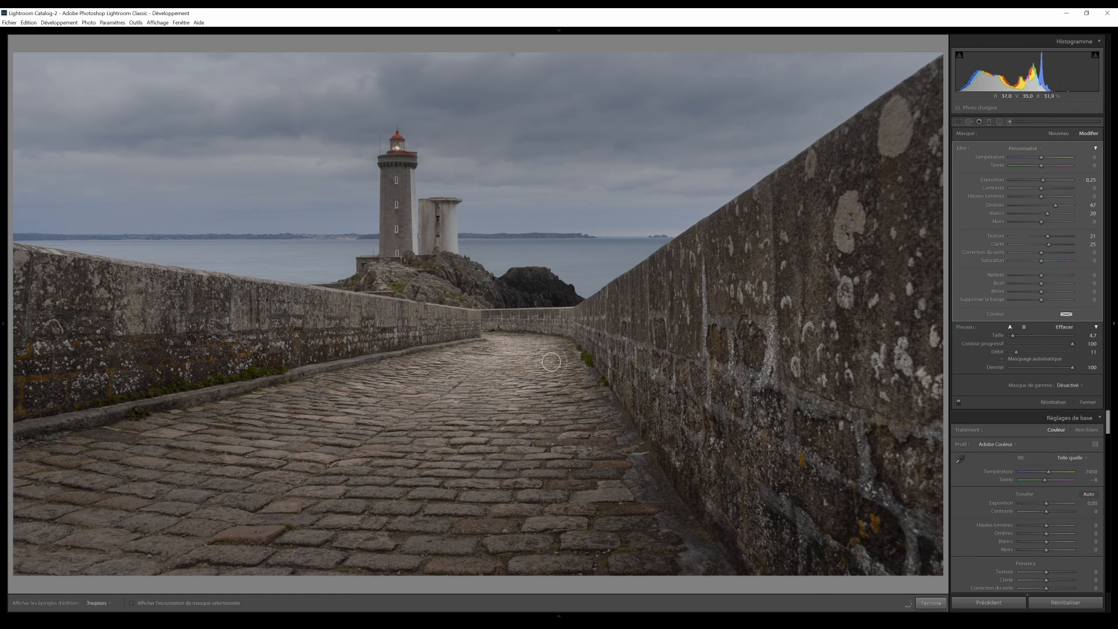
key("h")
key("h")
mouse_move(395, 172)
left_mouse_down()
mouse_move(392, 243)
mouse_move(392, 166)
mouse_move(397, 257)
mouse_move(399, 158)
mouse_move(403, 255)
left_mouse_up()
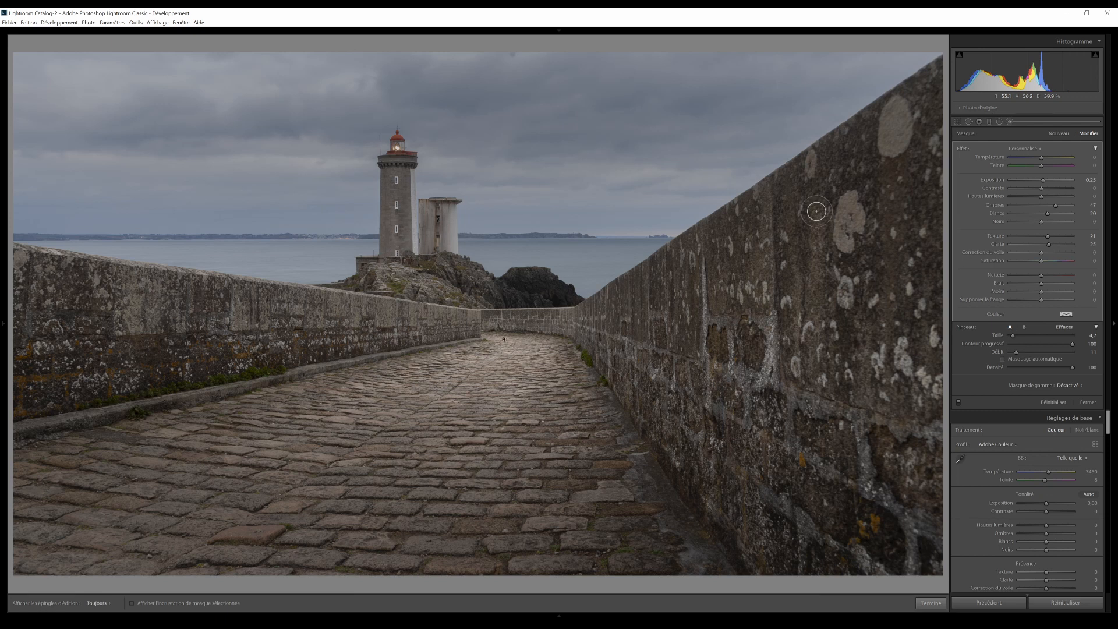
- Show the mask overlay while brushing more of the adjustment onto the far cobblestones, and hide the overlay again
key("h")
left_click(132, 603)
key("h")
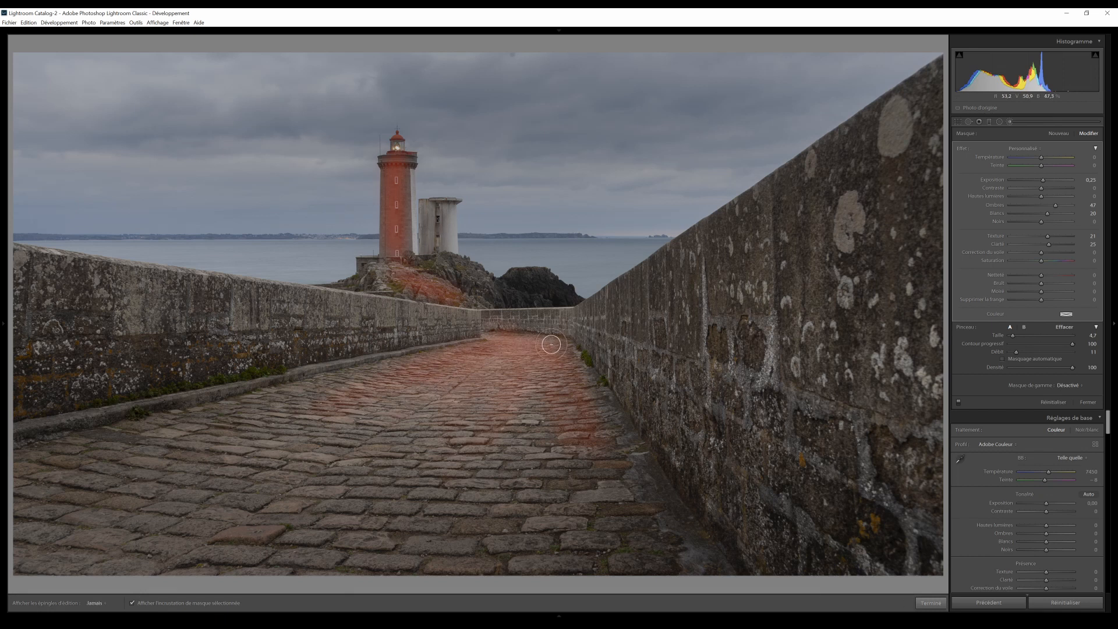
mouse_move(490, 344)
left_mouse_down()
mouse_move(543, 346)
mouse_move(401, 384)
mouse_move(379, 375)
mouse_move(494, 368)
left_mouse_up()
key("h")
key("h")
key("h")
left_click(132, 603)
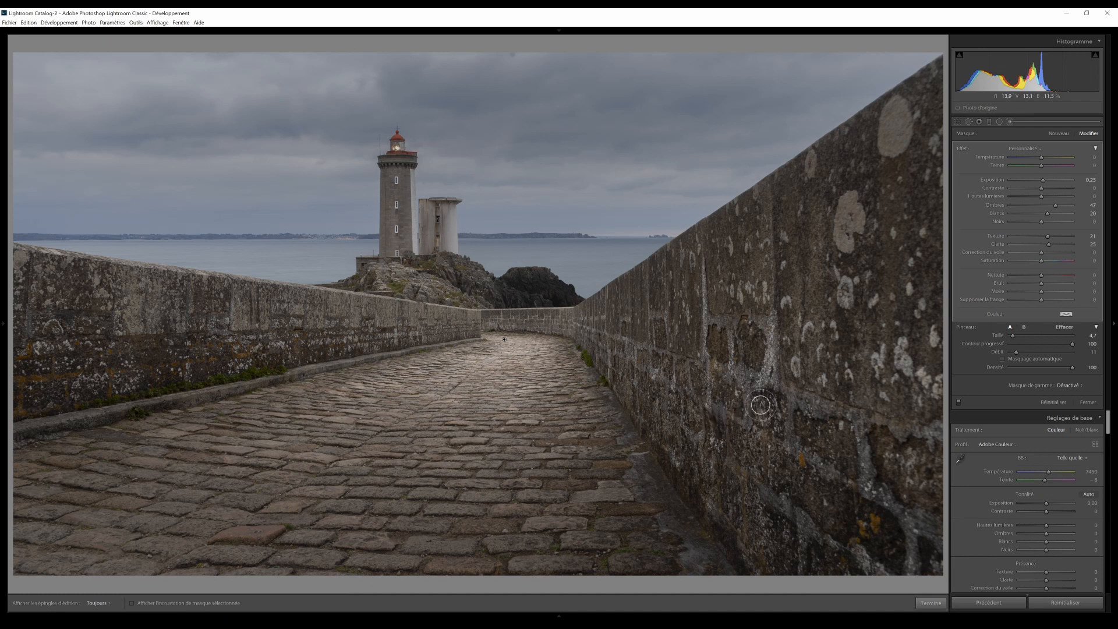
- Set the brush mask's shadows to 0 and whites to 12, and brush over the cobblestones with a larger brush of about 14
left_click(1046, 214)
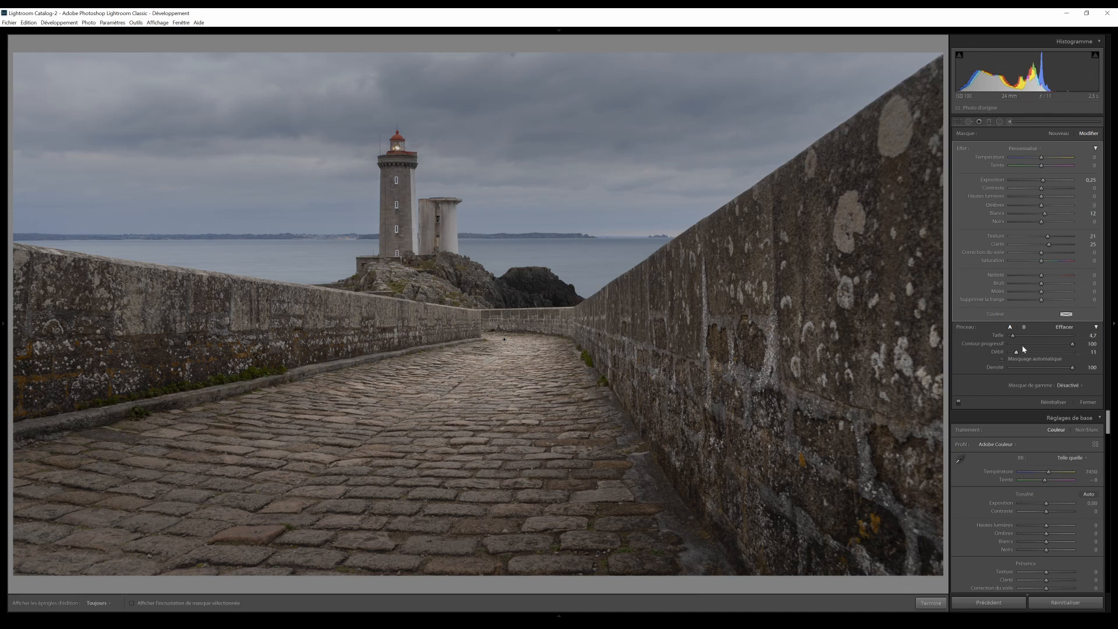
left_click_drag(1013, 336, 1019, 335)
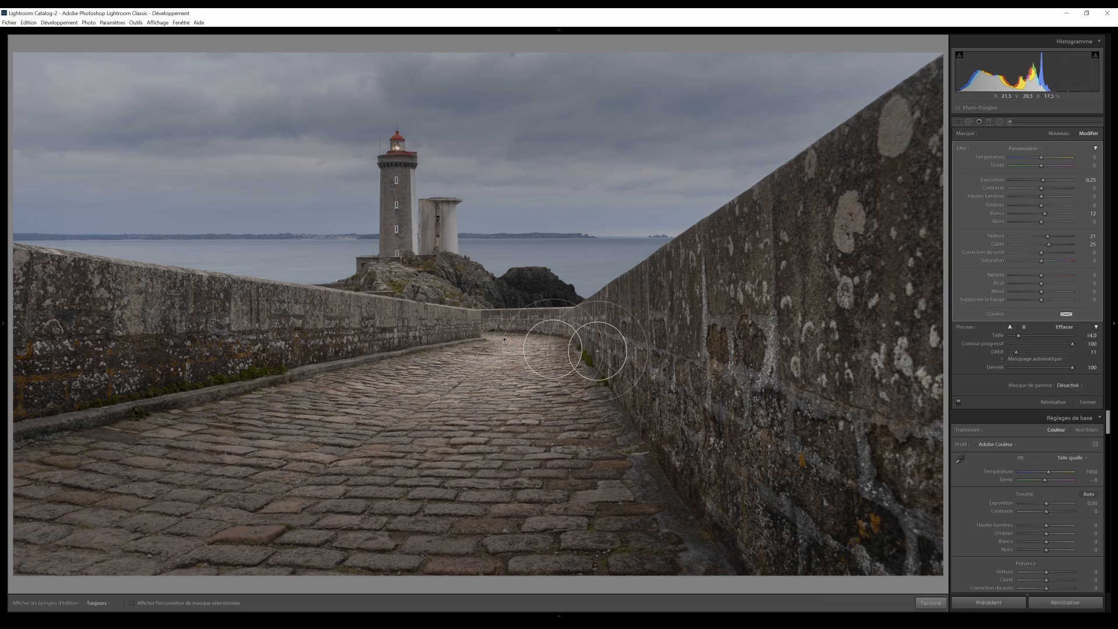
key("h")
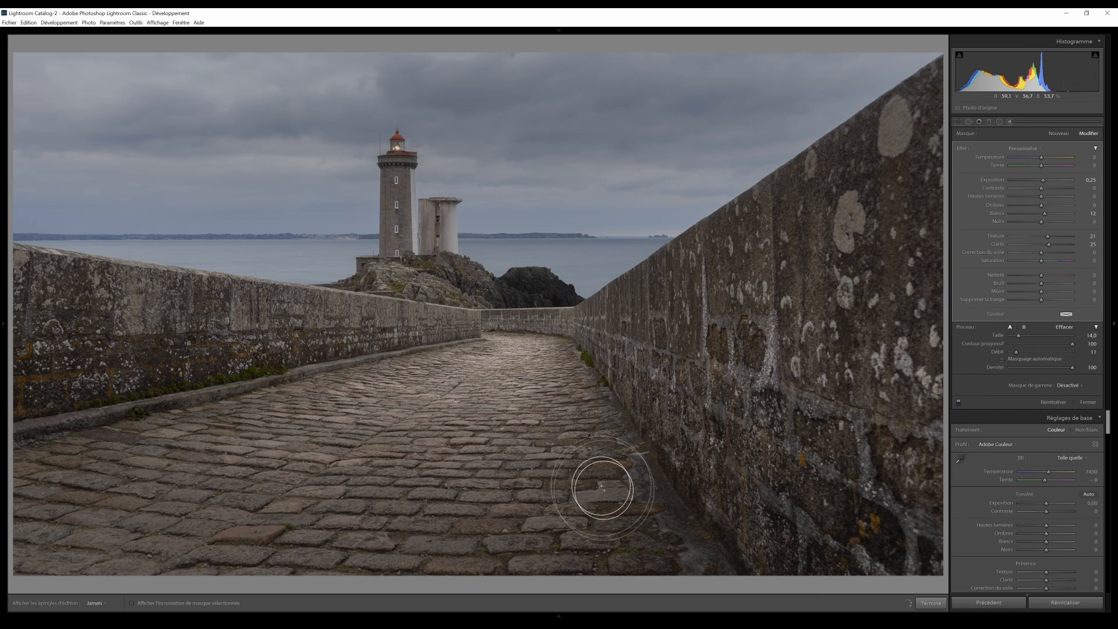
key("h")
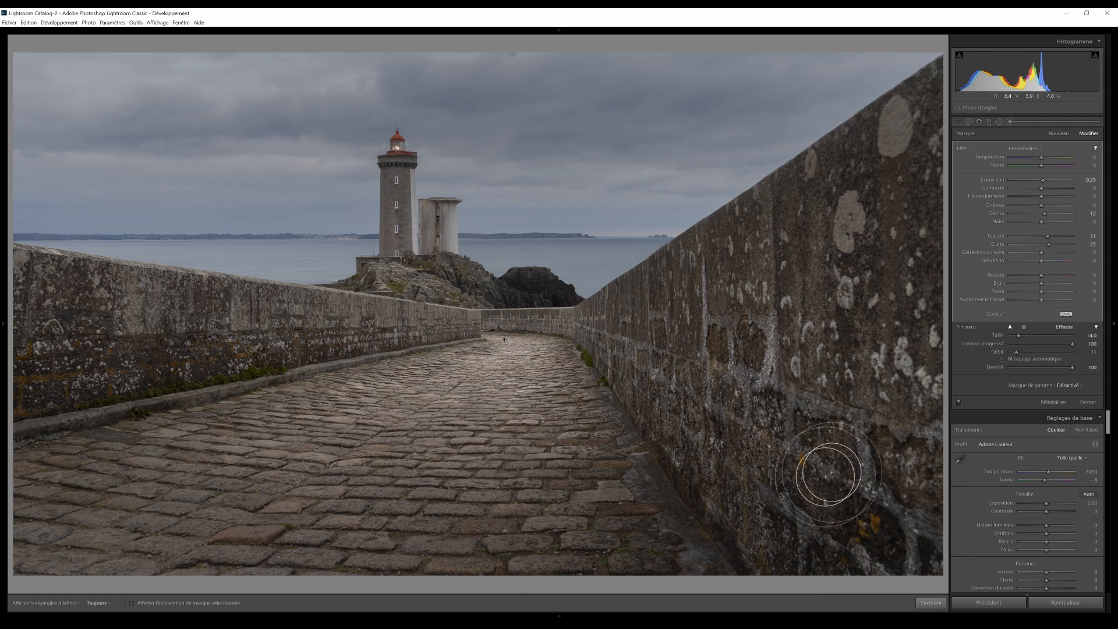
left_click(932, 603)
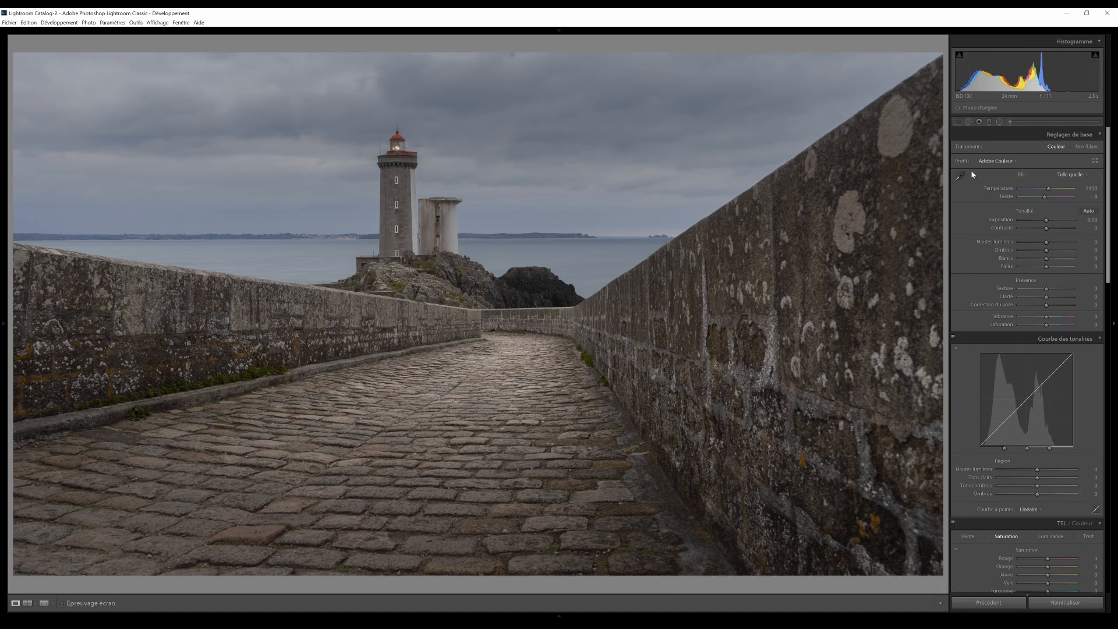
- Sample the pale tower beside the lighthouse as the neutral white balance reference, and set the photo's dehaze to +27
left_click(961, 181)
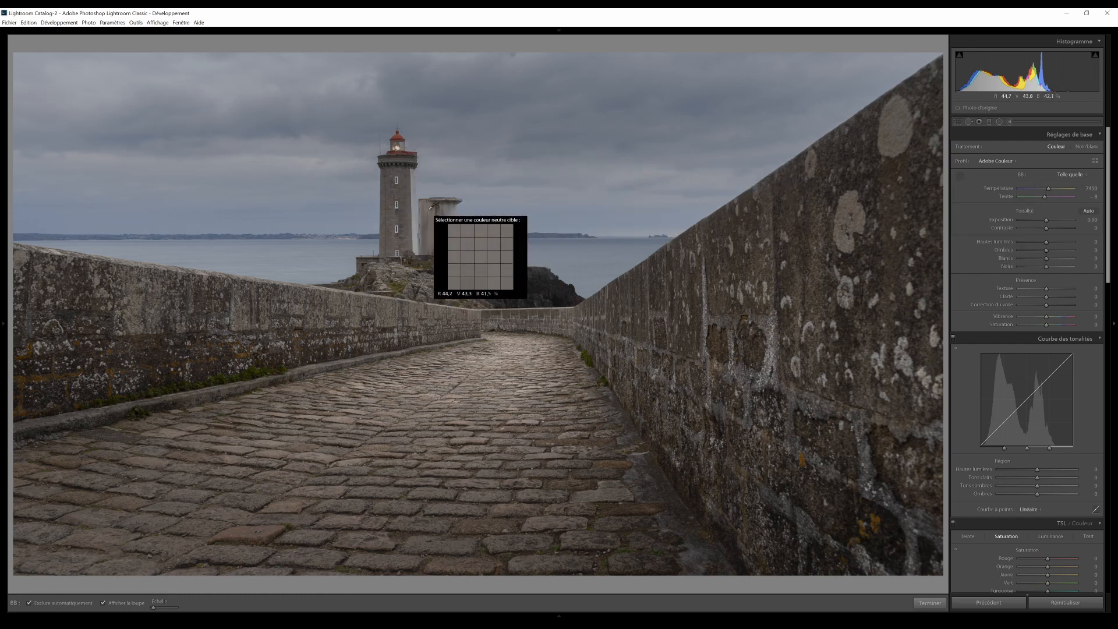
left_click(427, 210)
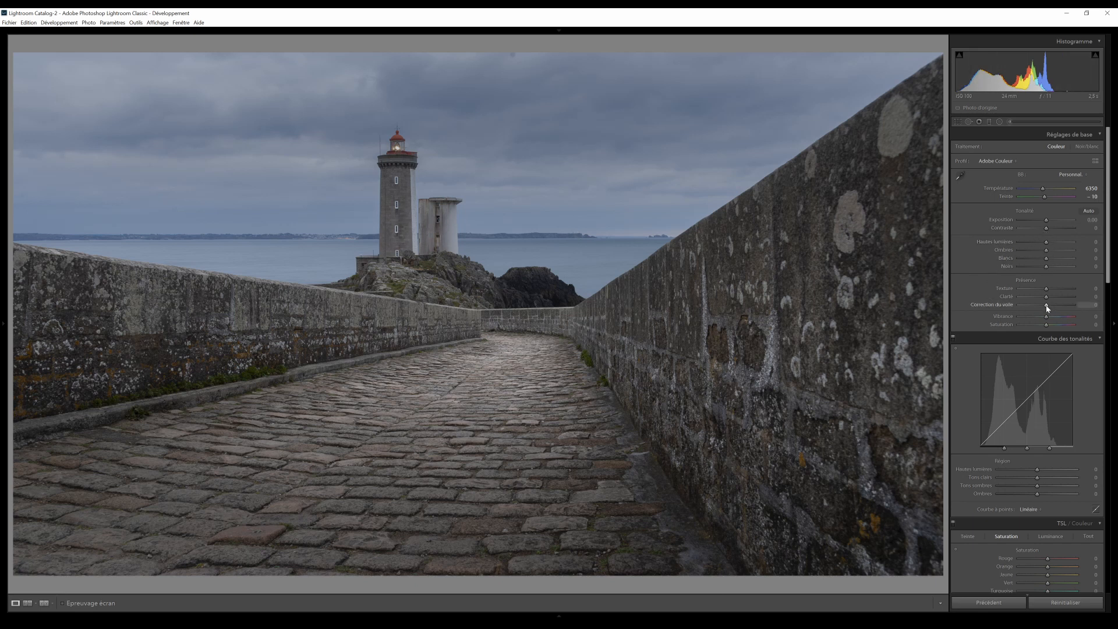
mouse_move(1047, 306)
left_mouse_down()
mouse_move(1031, 310)
mouse_move(1056, 307)
left_mouse_up()
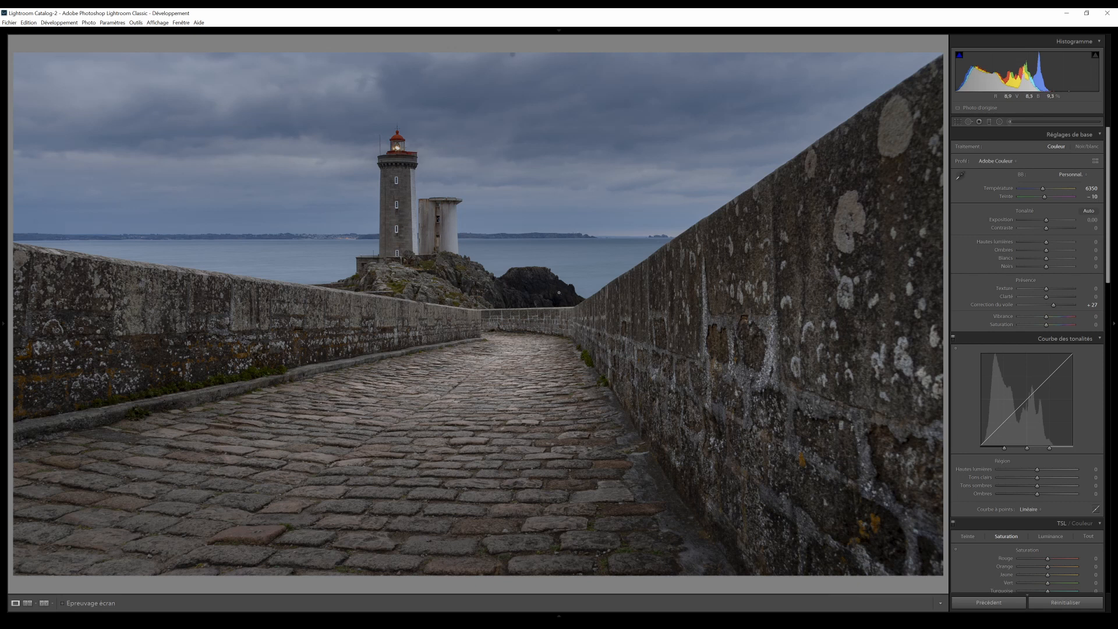
- Brush a new adjustment with exposure 0.55, shadows 22 and texture 23 over the dark rock beside the lighthouse, using size 8 and flow 100
left_click(1009, 121)
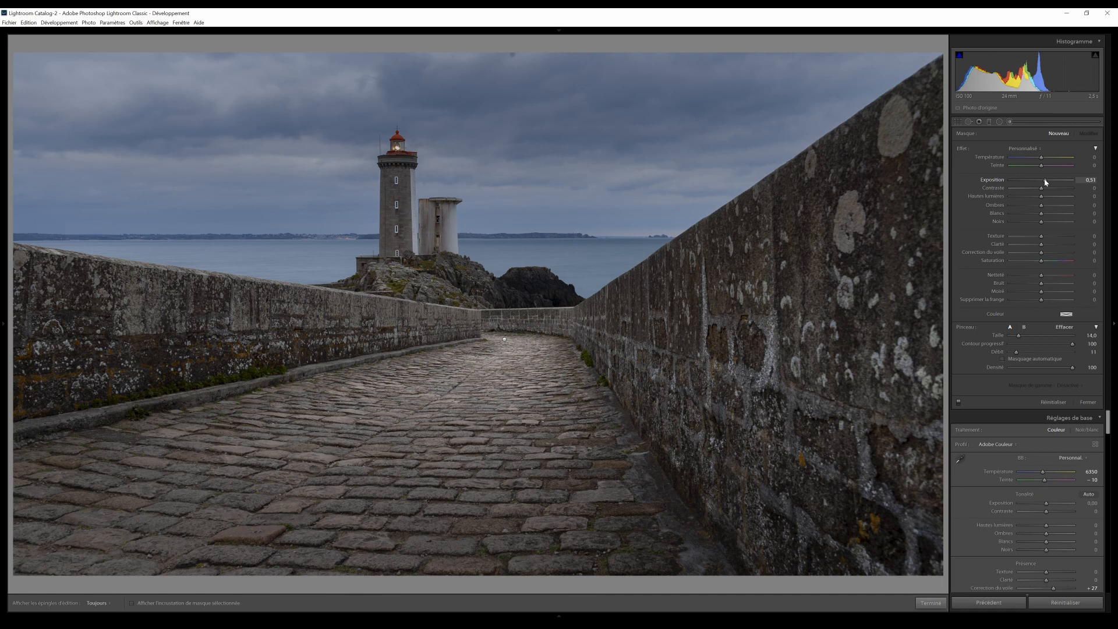
left_click_drag(1046, 182, 1048, 236)
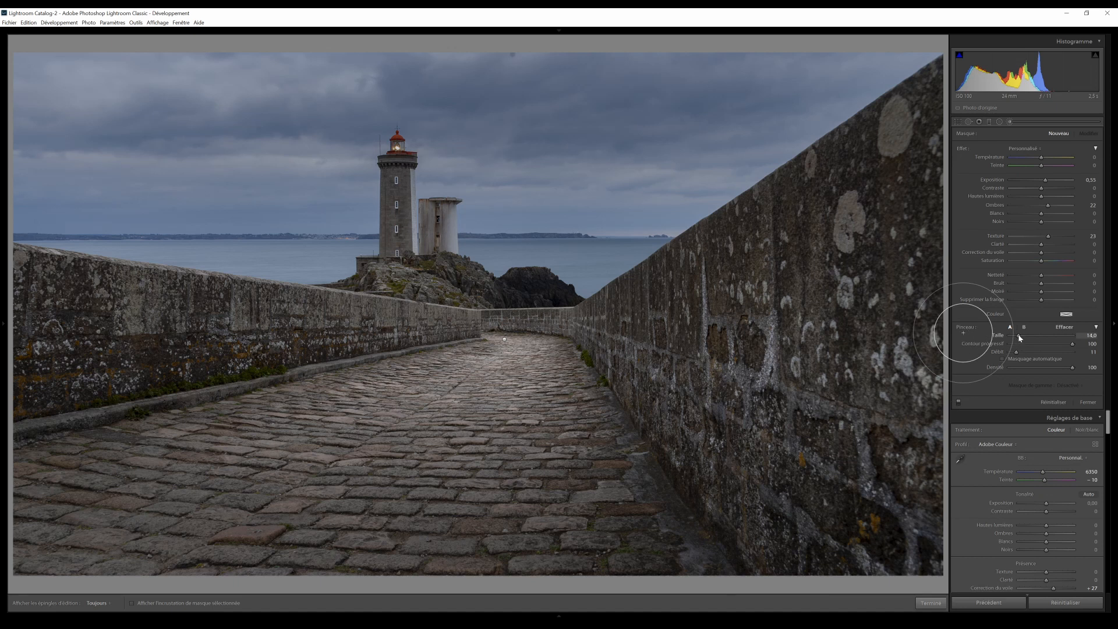
mouse_move(1019, 338)
left_mouse_down()
mouse_move(1026, 353)
mouse_move(1076, 353)
left_mouse_up()
key("h")
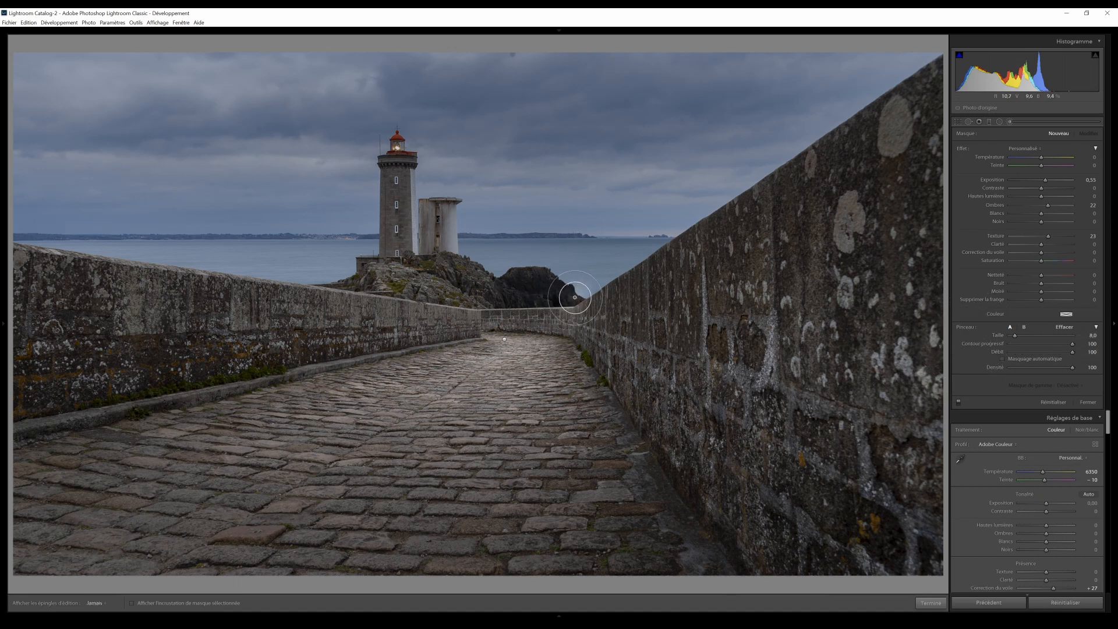
mouse_move(575, 297)
left_mouse_down()
mouse_move(526, 278)
mouse_move(505, 292)
mouse_move(559, 297)
left_mouse_up()
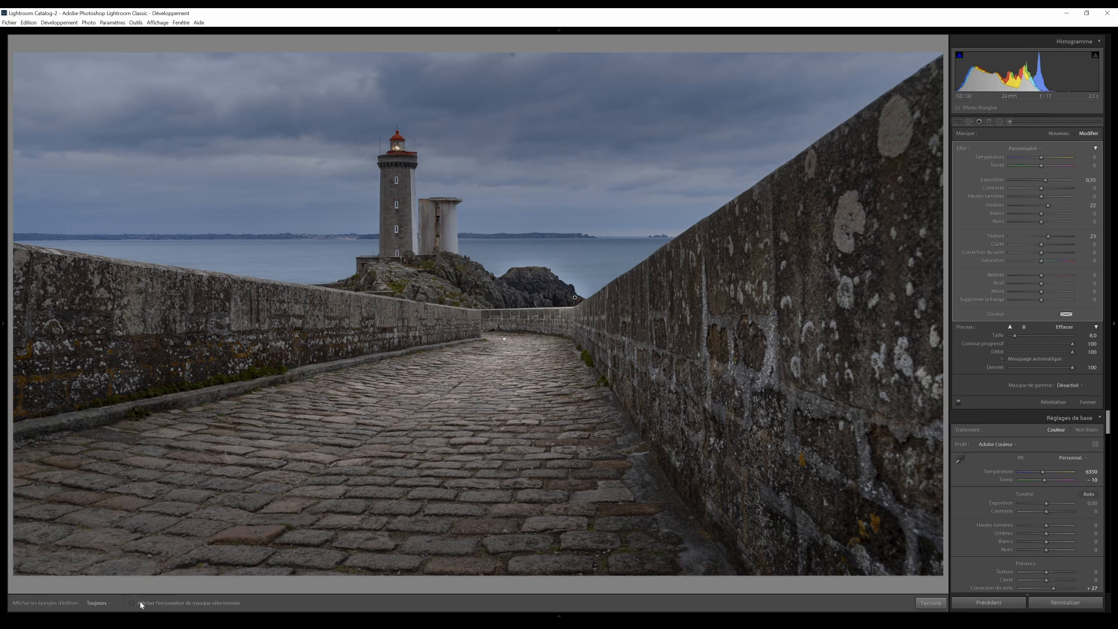
- Restrict the rock's brush adjustment with a luminance range mask of 0/38, checking it in the mask view, and finish the brush
left_click(1076, 385)
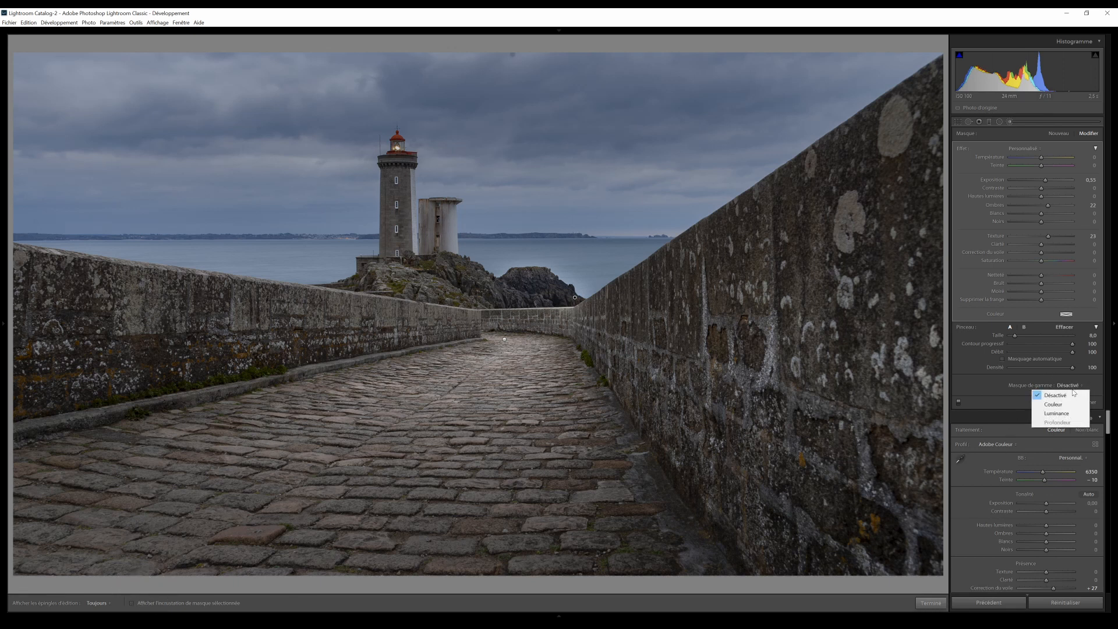
left_click(1051, 414)
left_click(1002, 399)
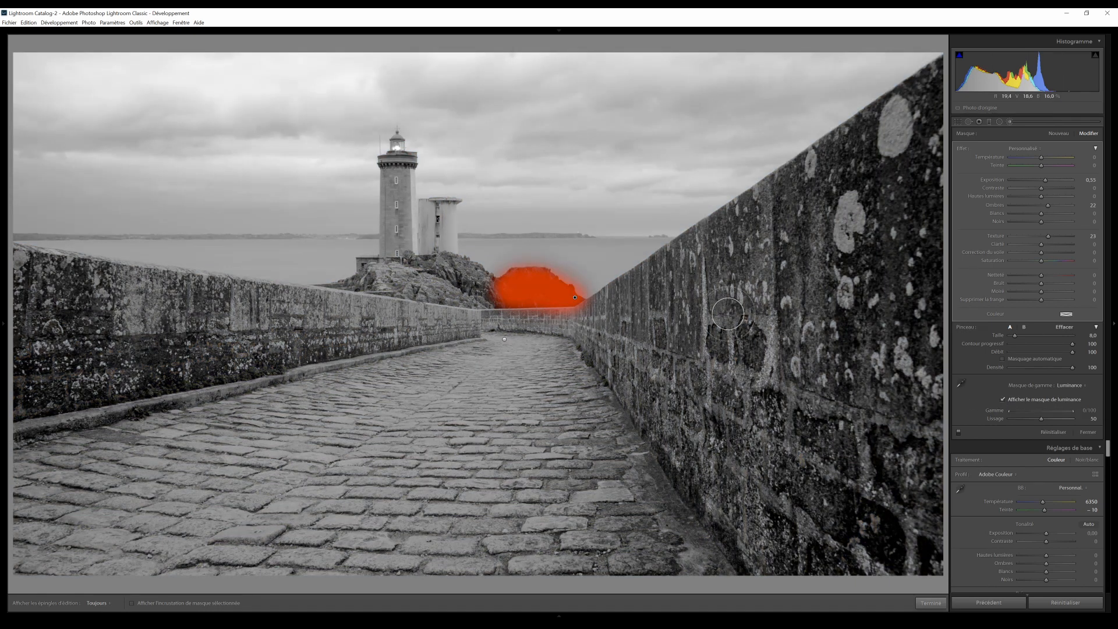
left_click_drag(1074, 413, 1034, 414)
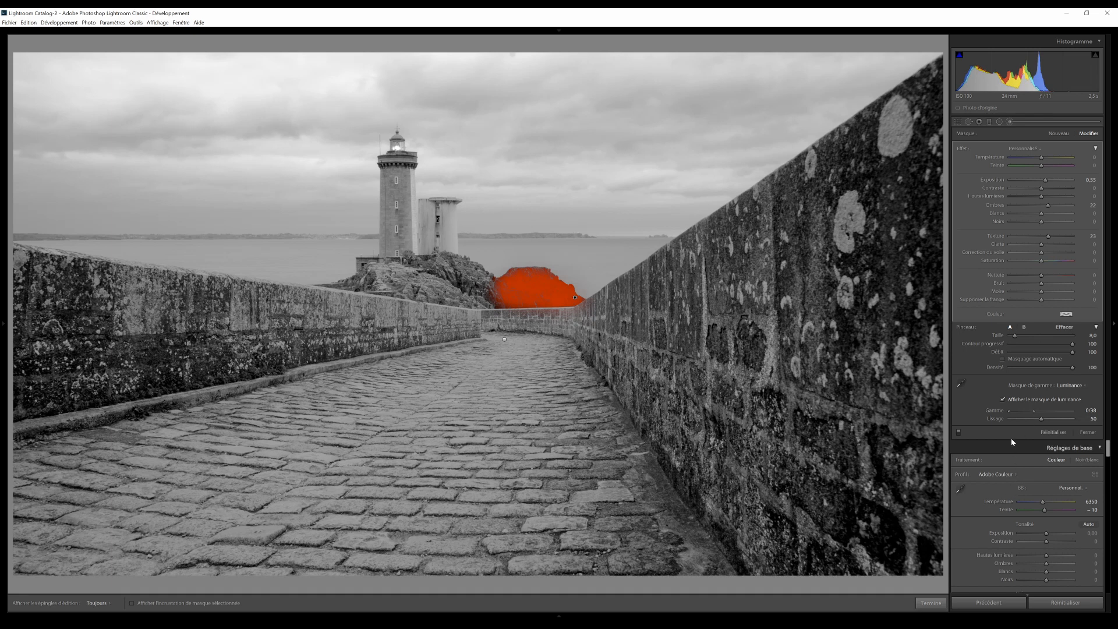
left_click(1003, 401)
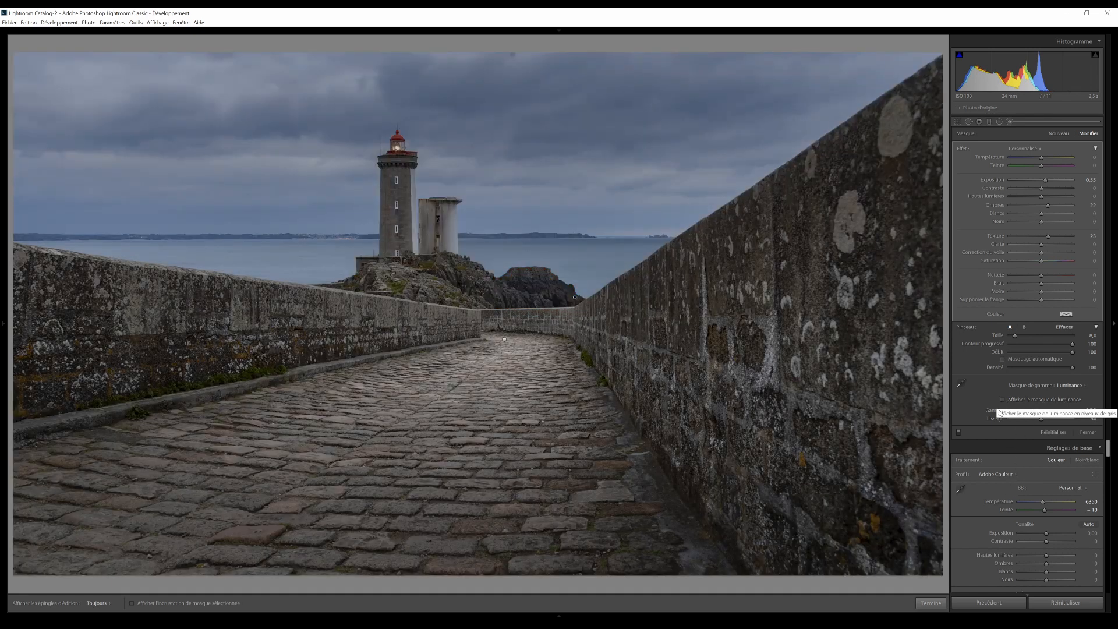
left_click(930, 604)
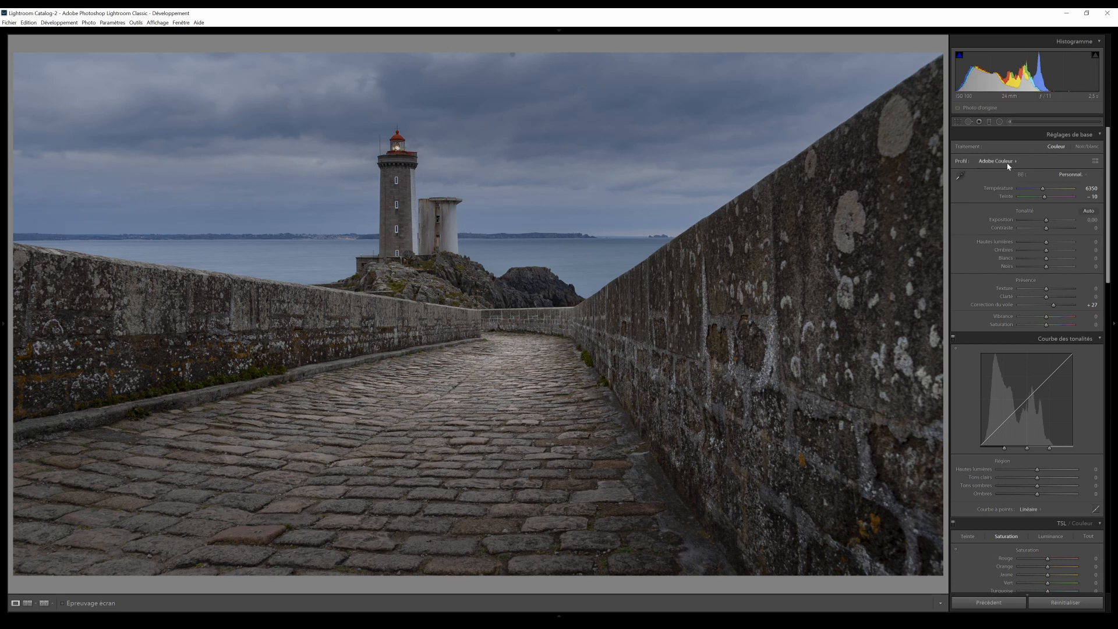
- Add a small radial filter around the lighthouse lantern, inverted to act inside the ellipse, with feather 100
left_click(1000, 122)
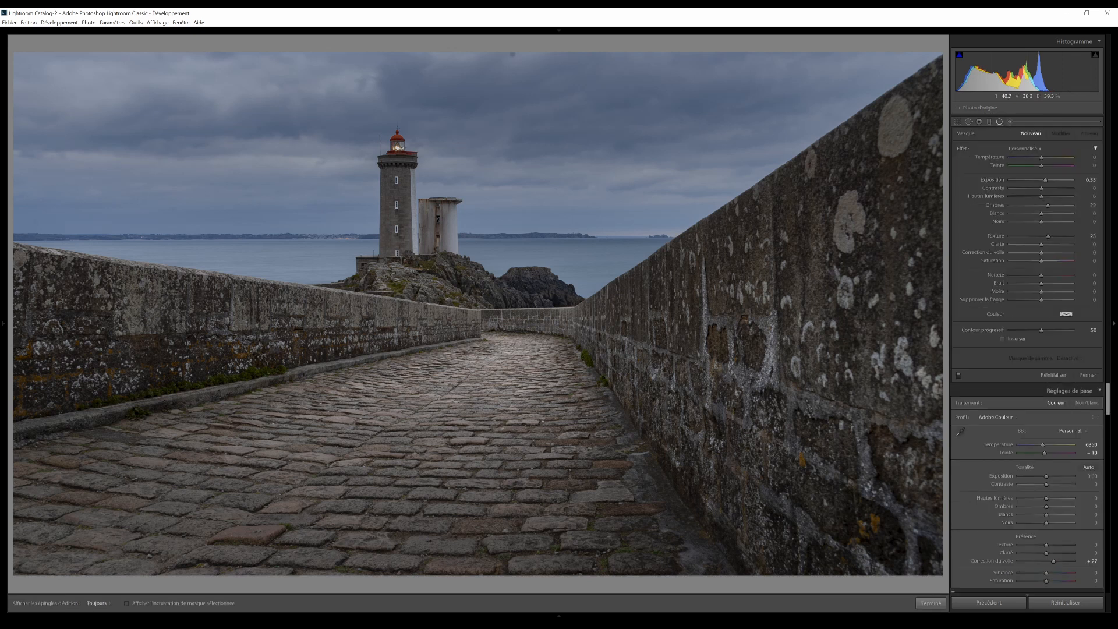
mouse_move(396, 147)
left_mouse_down()
mouse_move(411, 156)
mouse_move(399, 149)
left_mouse_up()
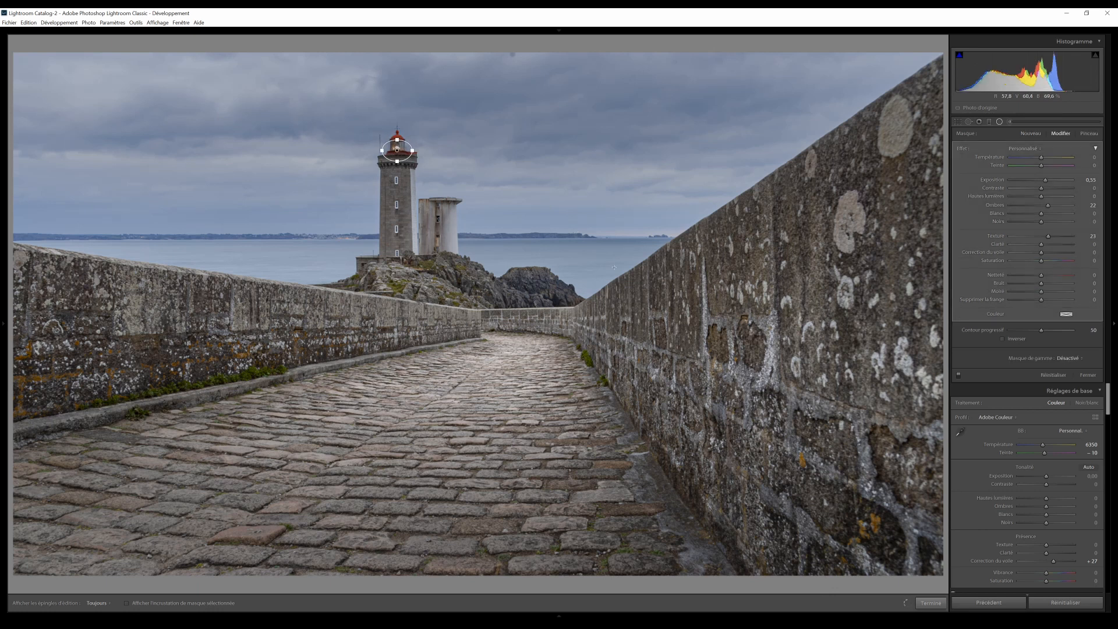
left_click(1016, 341)
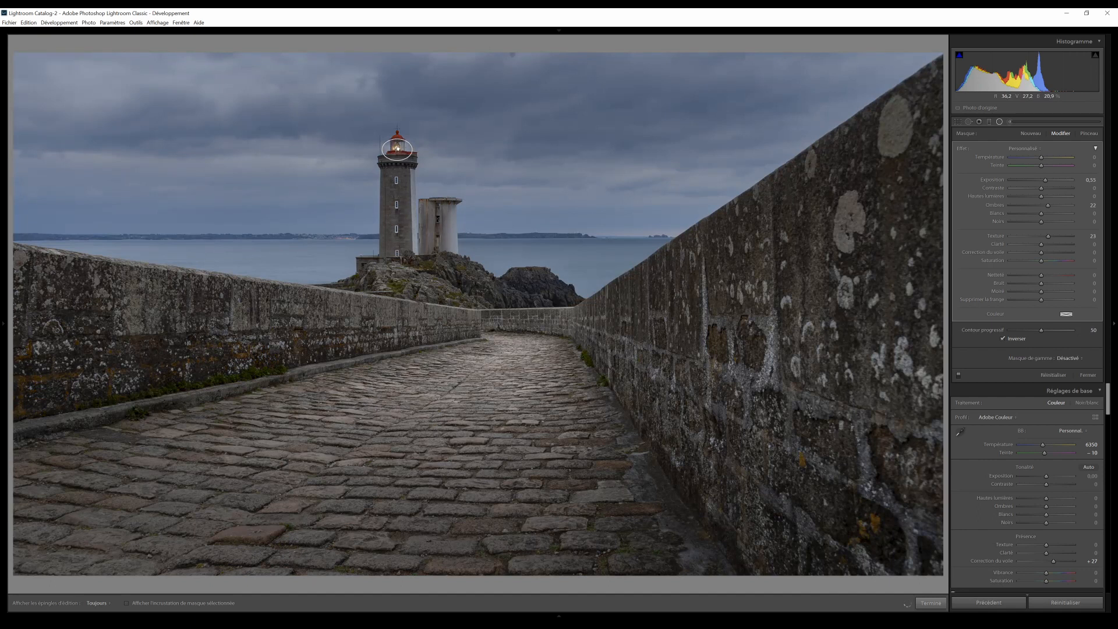
left_click(1047, 331)
left_click_drag(1078, 334, 1082, 330)
- Set the lantern's radial filter to temperature 39, exposure 0.66, contrast -60, shadows 26, texture 0 and saturation 60, and adjust its position
double_click(995, 239)
mouse_move(1046, 180)
left_mouse_down()
mouse_move(1052, 205)
mouse_move(1047, 181)
left_mouse_up()
left_click_drag(1002, 190, 1053, 160)
left_click_drag(1044, 264, 1060, 261)
left_click_drag(396, 149, 397, 152)
- Check the radial filter's mask overlay, and set the edit pins to never show
left_click(127, 604)
left_click(127, 604)
left_click(95, 603)
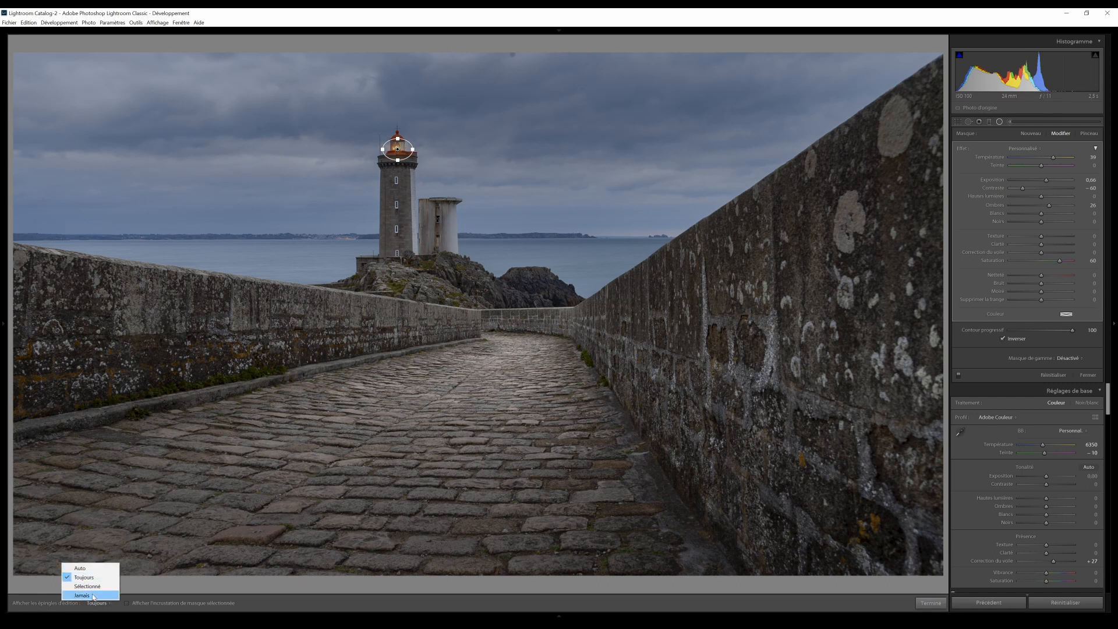
left_click(93, 596)
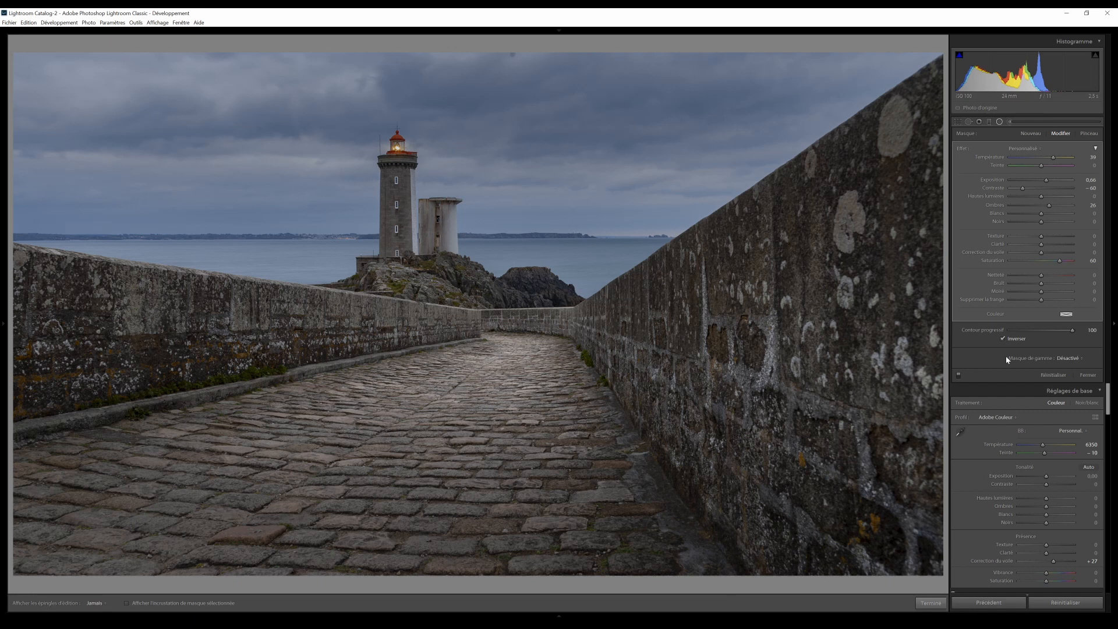
- Restrict the lantern's radial filter with a luminance range mask of 38/100, and finish the filter
left_click(1069, 359)
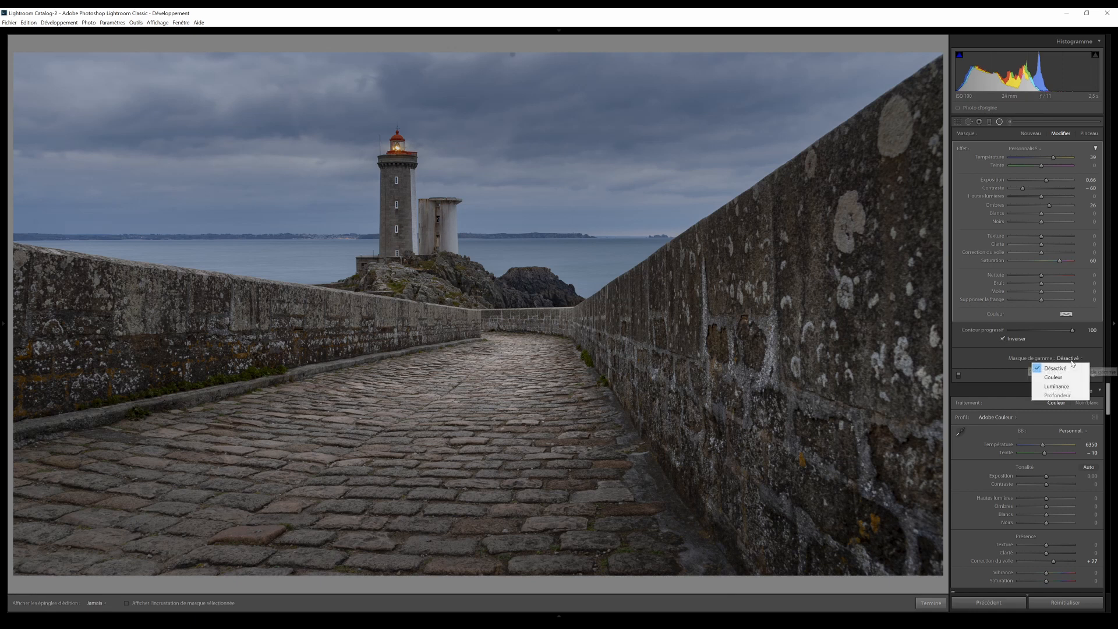
left_click(1066, 389)
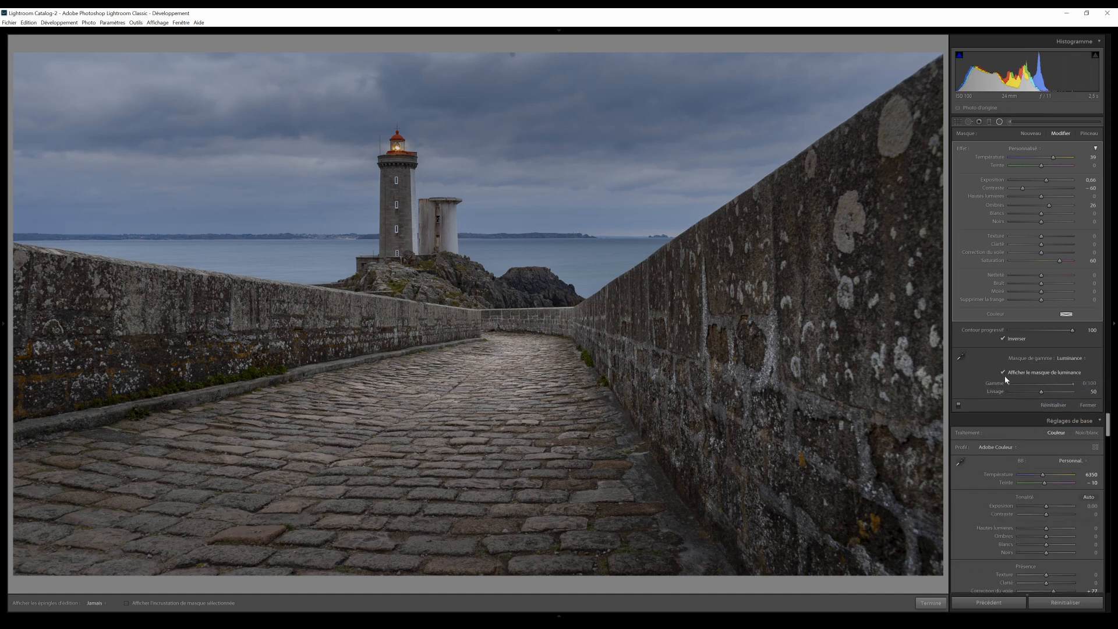
left_click(1003, 372)
left_click_drag(1014, 384, 1027, 385)
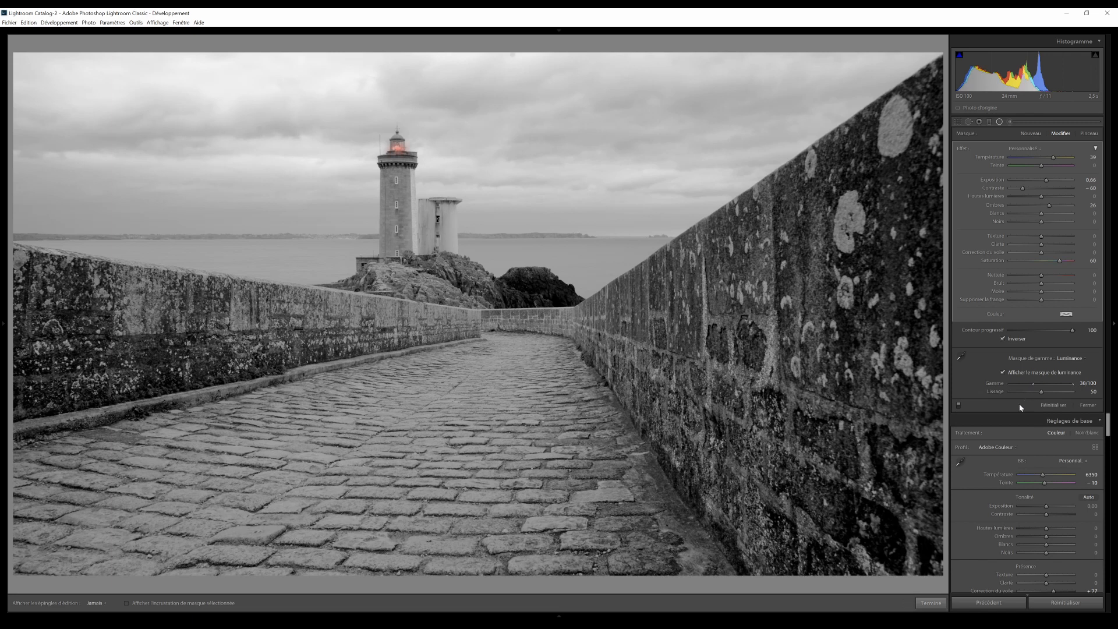
left_click(929, 603)
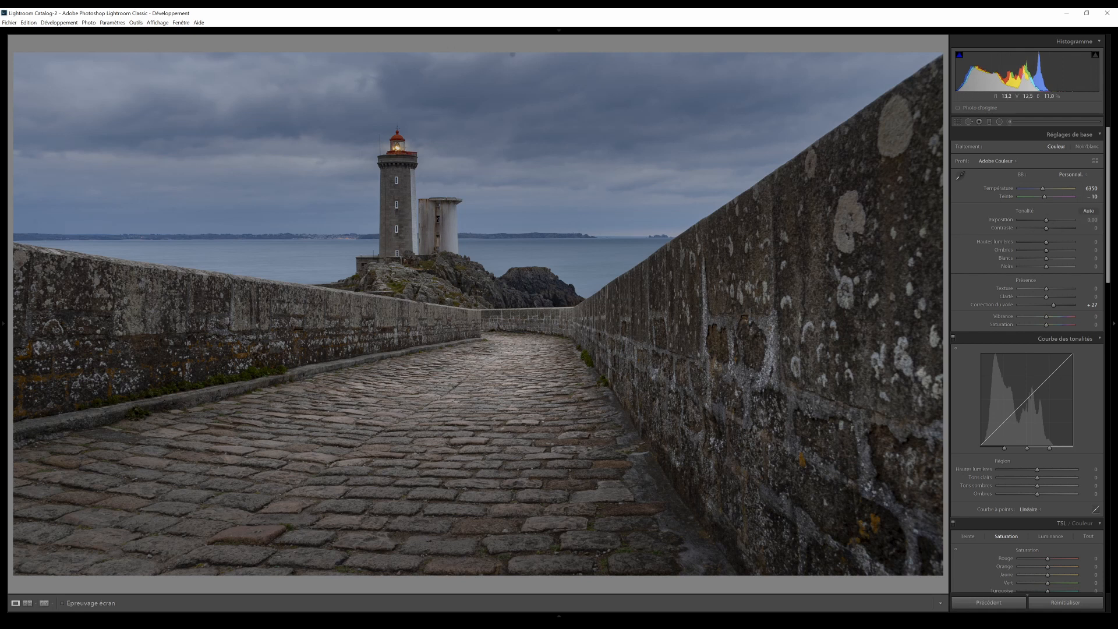
left_click(1111, 272)
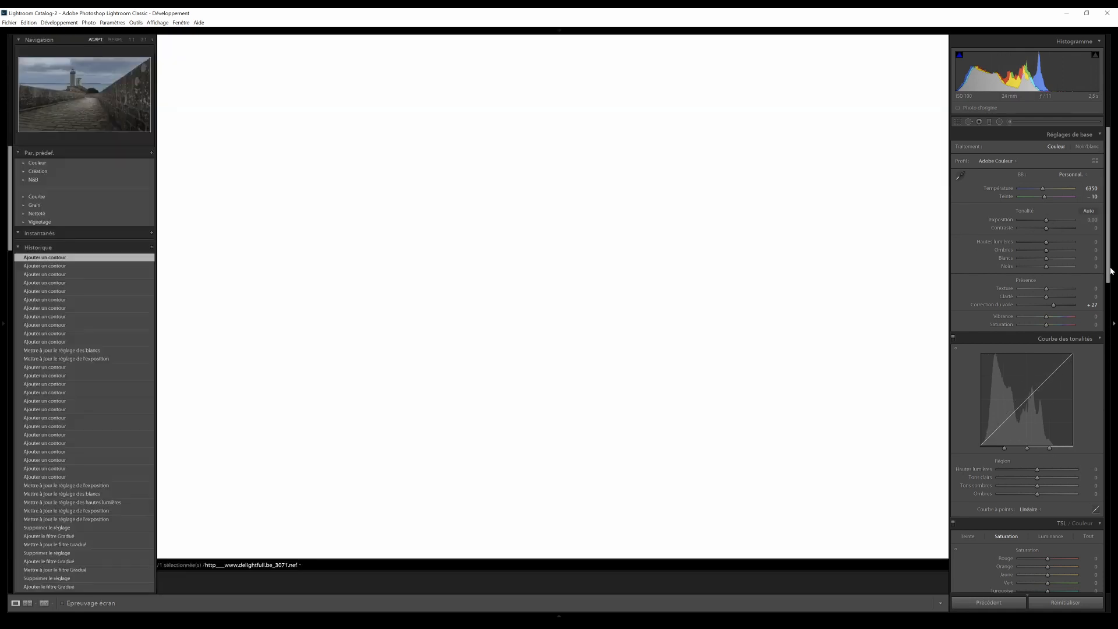
left_click(1115, 277)
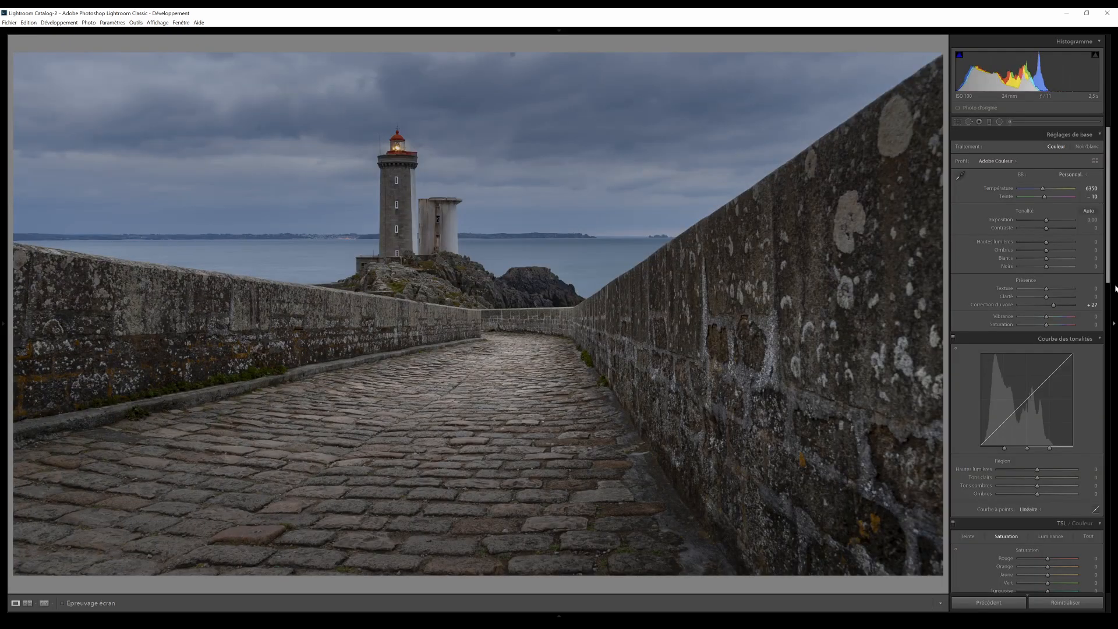
scroll(1021, 360, "down", 5)
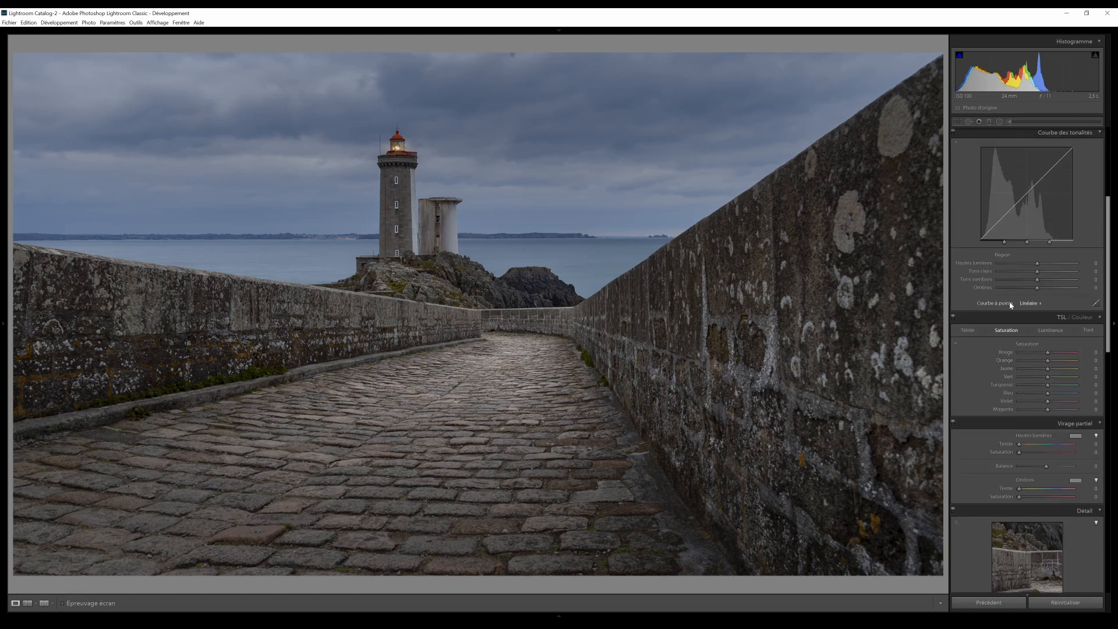
scroll(1025, 262, "up", 5)
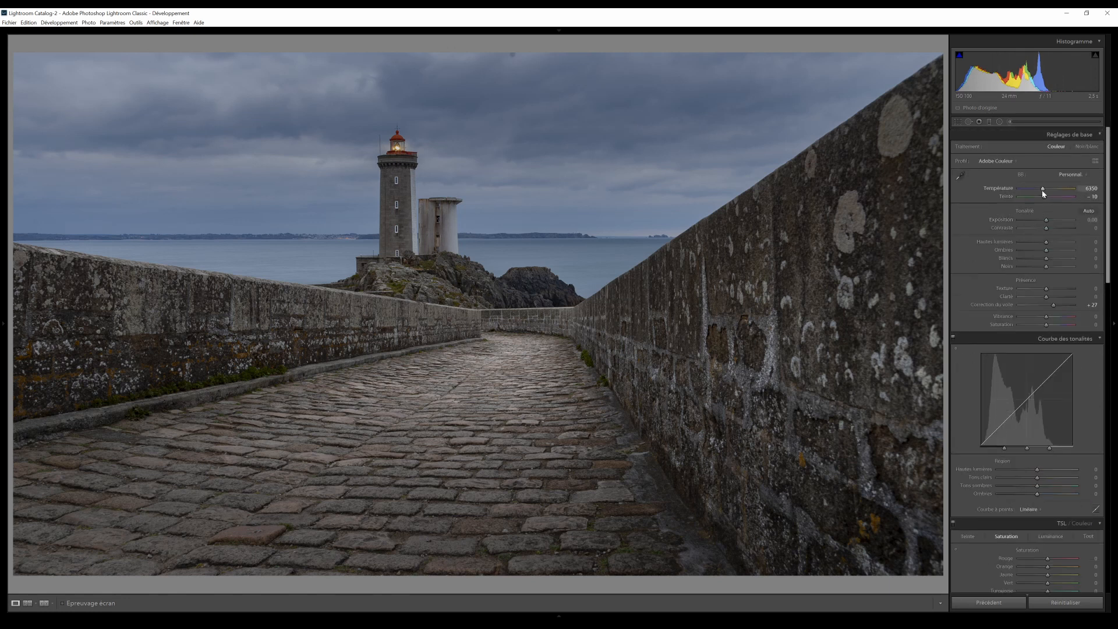
- Set the photo's white balance to temperature 6140 and tint +3
left_click_drag(1043, 190, 1041, 190)
left_click_drag(1046, 197, 1049, 197)
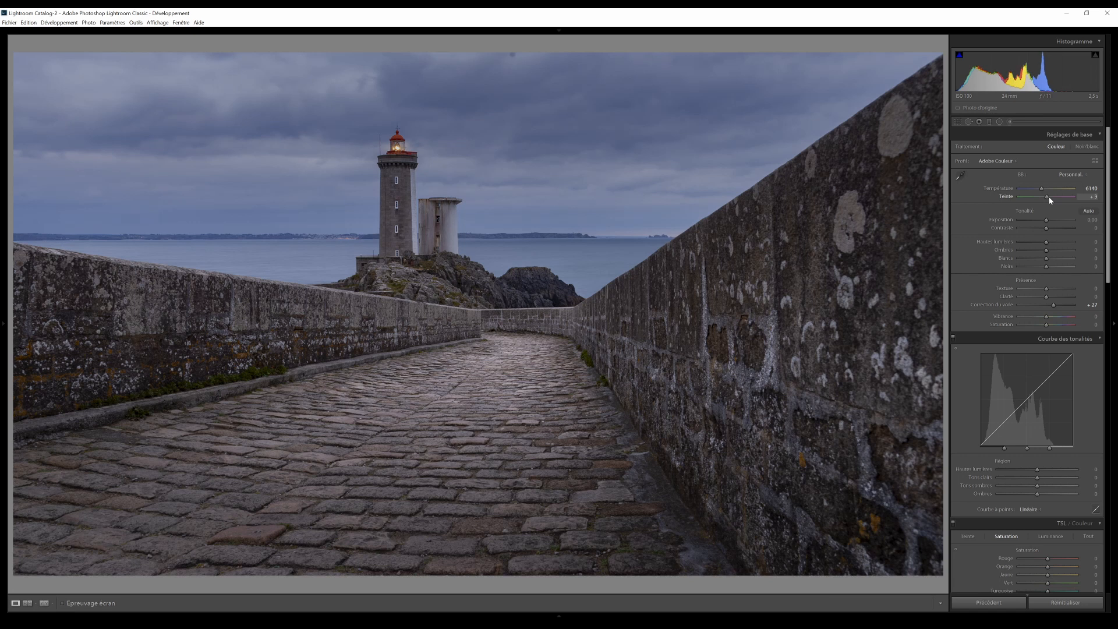
left_click_drag(1049, 197, 1046, 315)
- Remove the dust spot at the upper edge of the sky using a nearby patch of cloud as the source
left_click(969, 123)
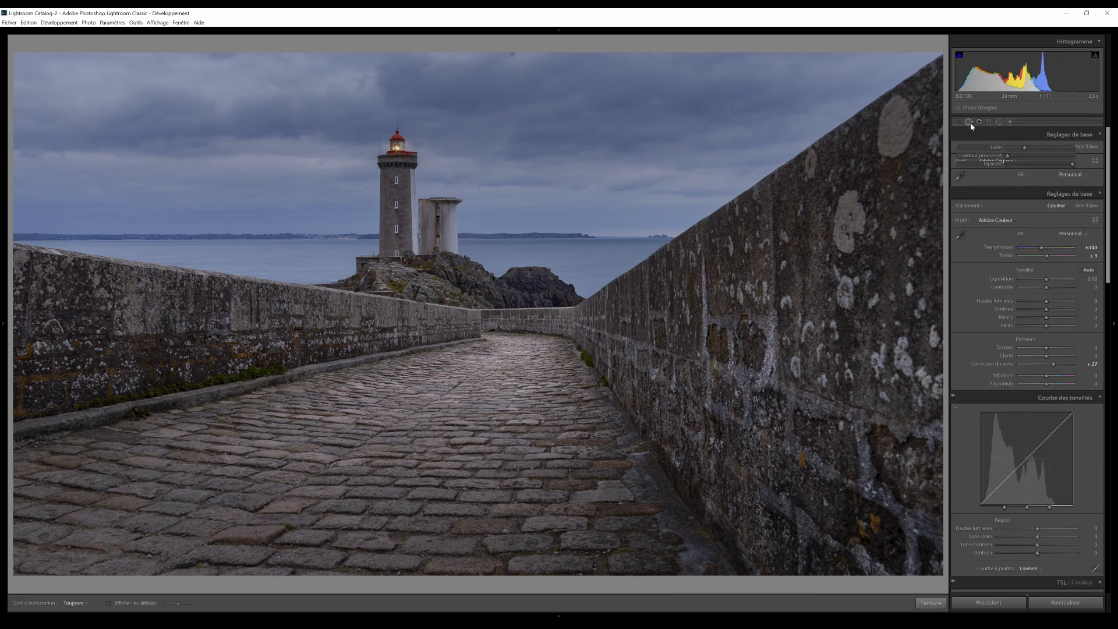
left_click(512, 53)
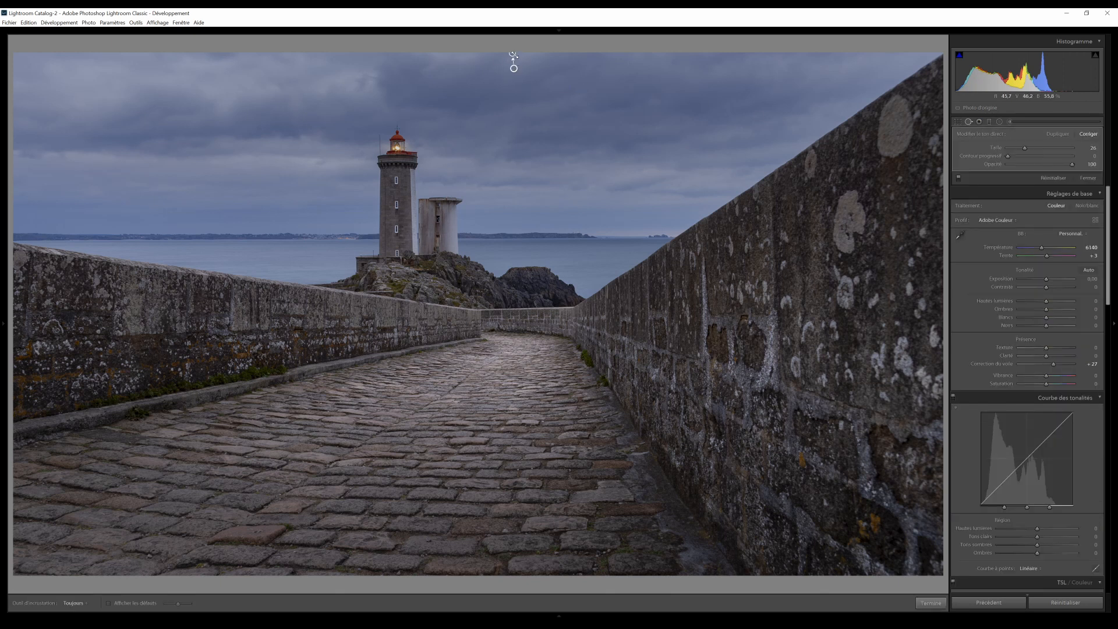
left_click_drag(515, 56, 520, 61)
left_click(931, 604)
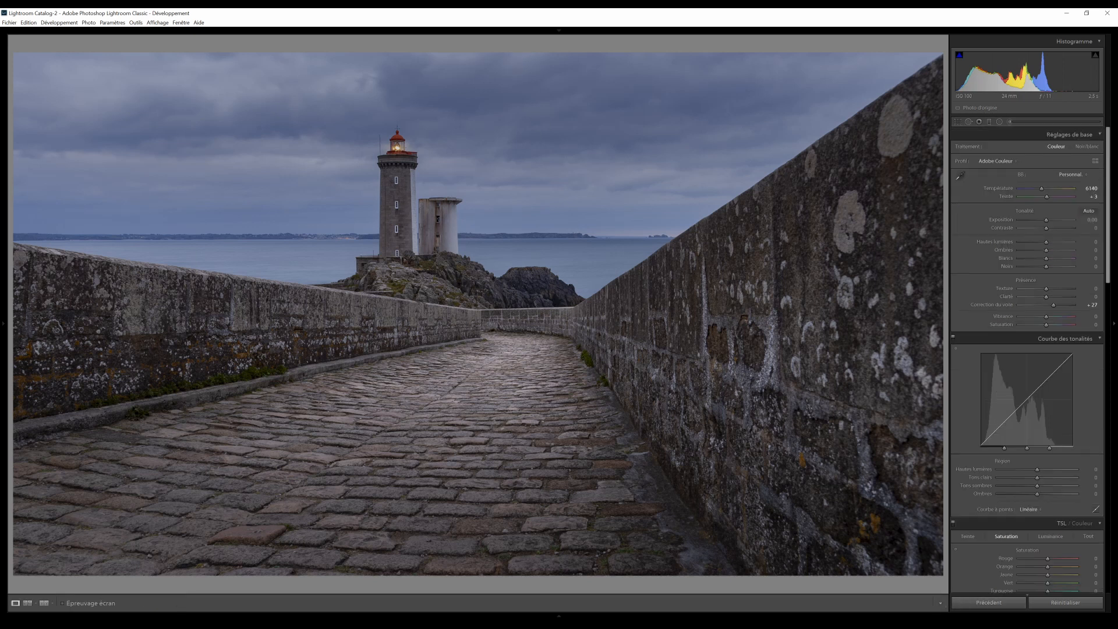
- Add a dark post-crop vignette with amount -39 and feather 100
scroll(1078, 385, "down", 20)
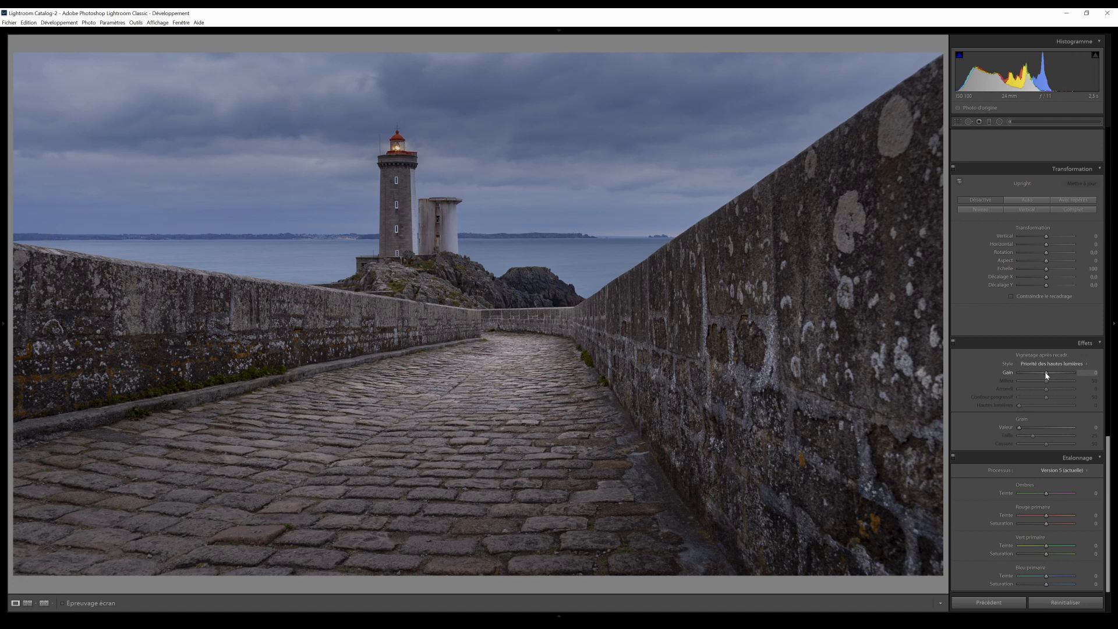
left_click_drag(1047, 375, 1077, 400)
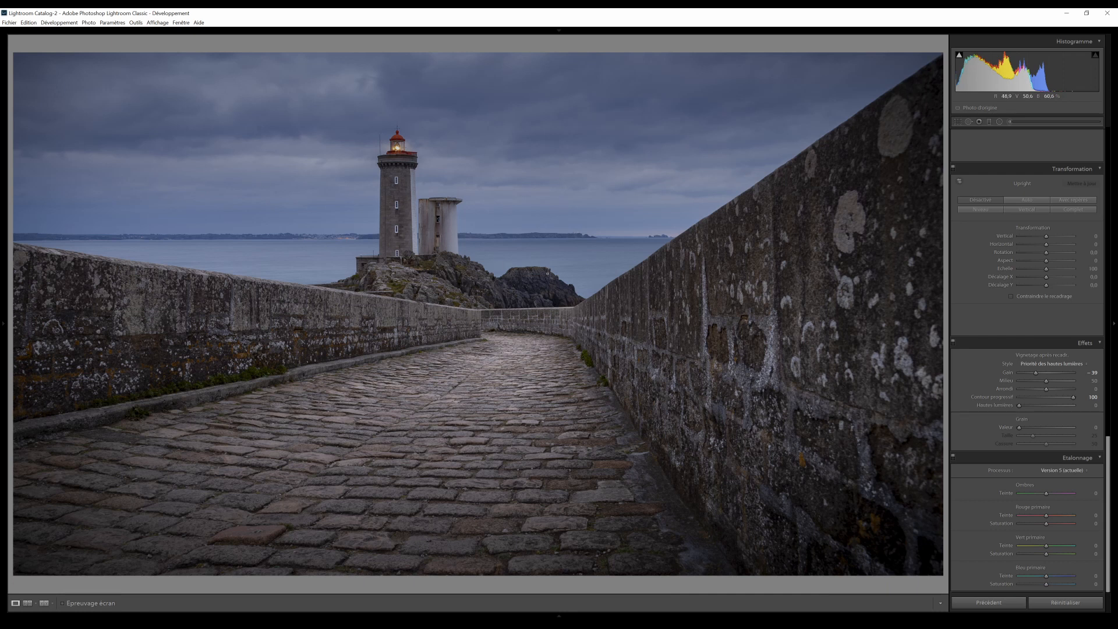
- Darken the sky and sea by setting the HSL luminance of aqua to -23 and blue to -47
scroll(1071, 349, "up", 15)
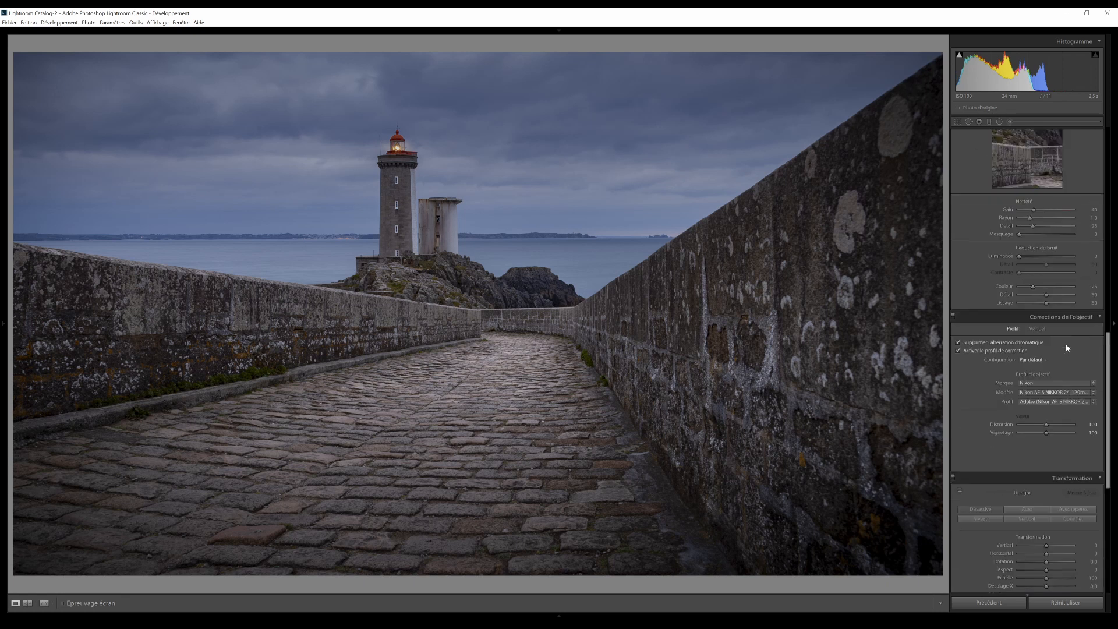
scroll(1070, 351, "down", 5)
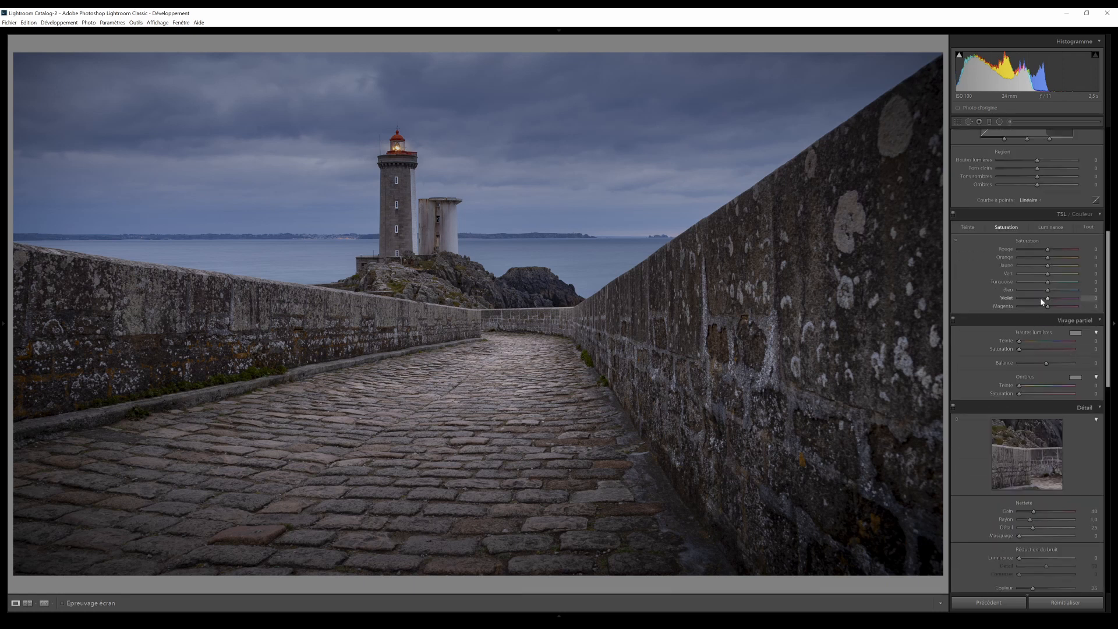
left_click(1051, 227)
scroll(1050, 229, "up", 2)
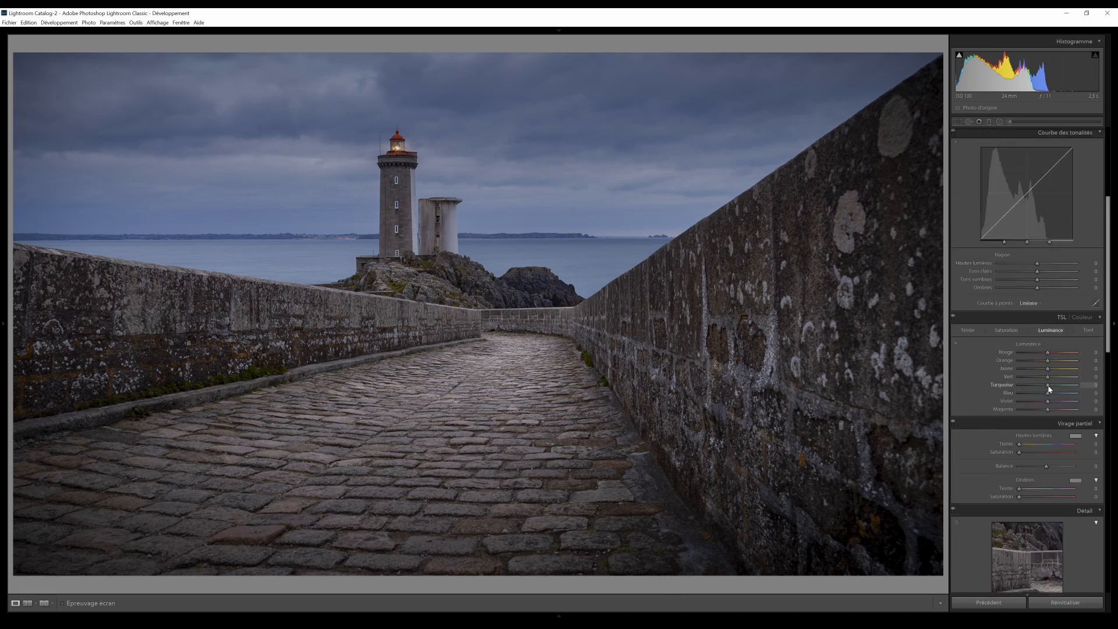
left_click_drag(1050, 389, 1035, 394)
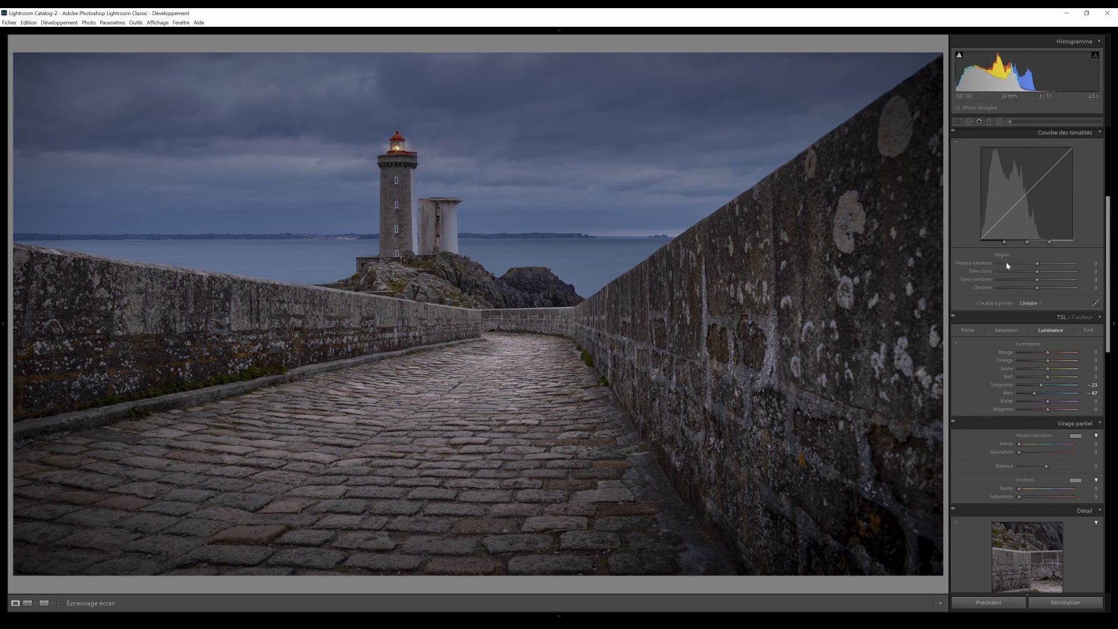
- Warm the cobbled path's existing brush adjustment to temperature 7, raise its exposure, and adjust its shadows
left_click(1010, 121)
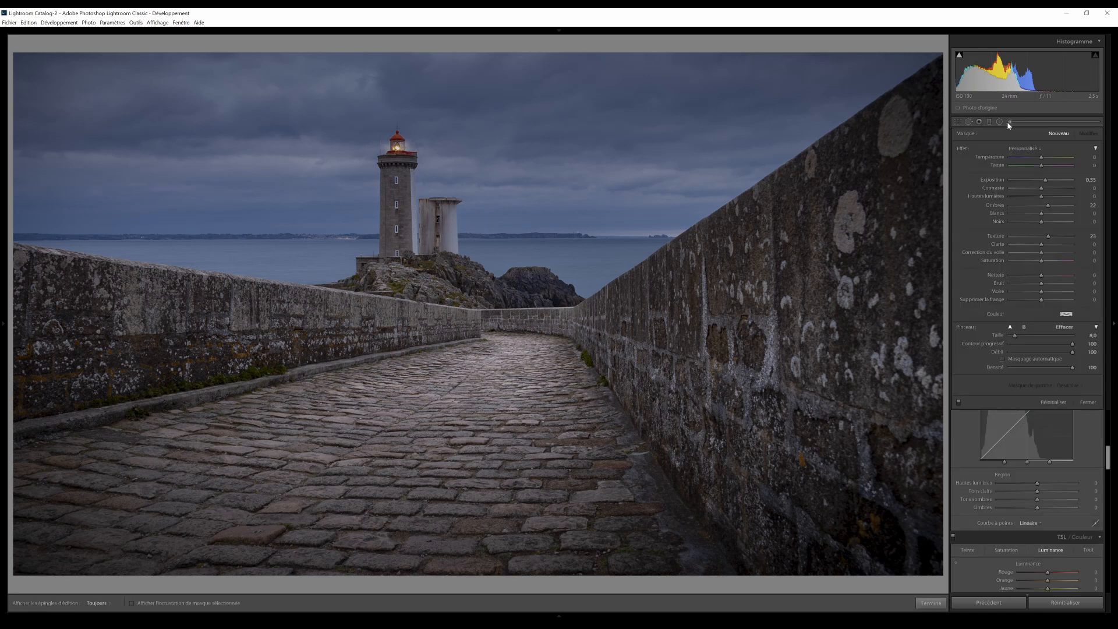
left_click(505, 340)
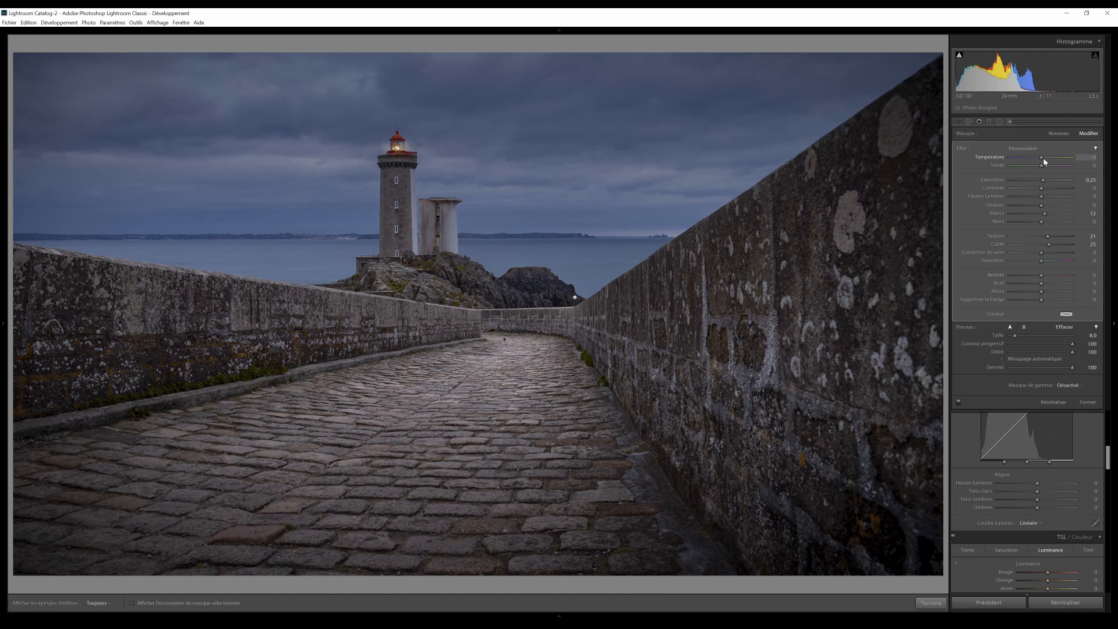
left_click_drag(1045, 163, 1047, 164)
left_click_drag(1044, 184, 1047, 184)
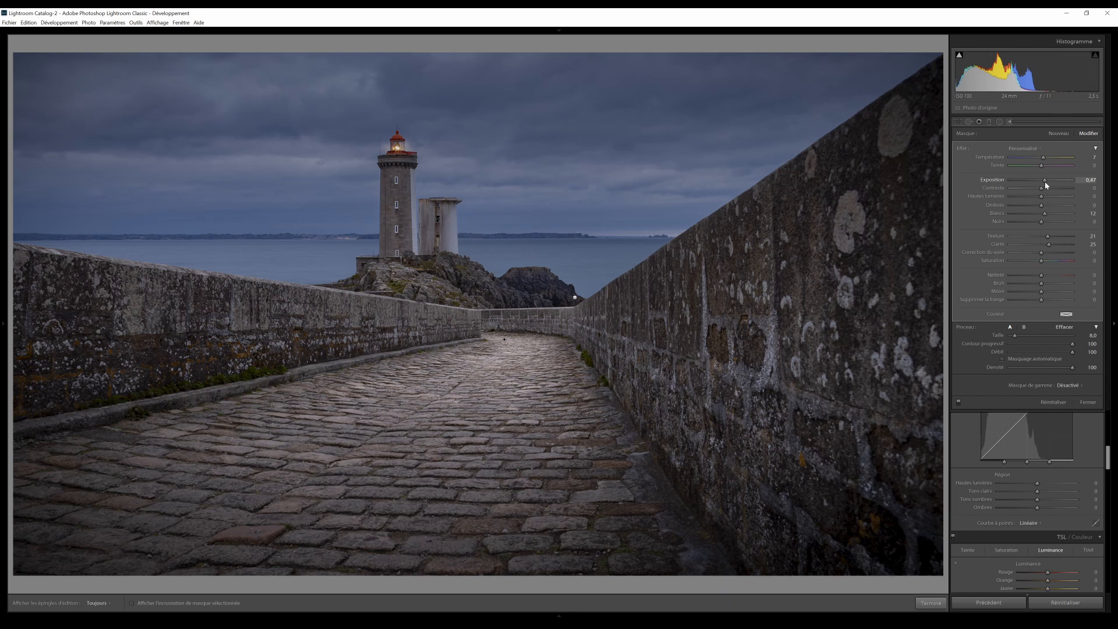
left_click_drag(1046, 185, 1045, 186)
left_click_drag(1060, 207, 1043, 208)
left_click(928, 603)
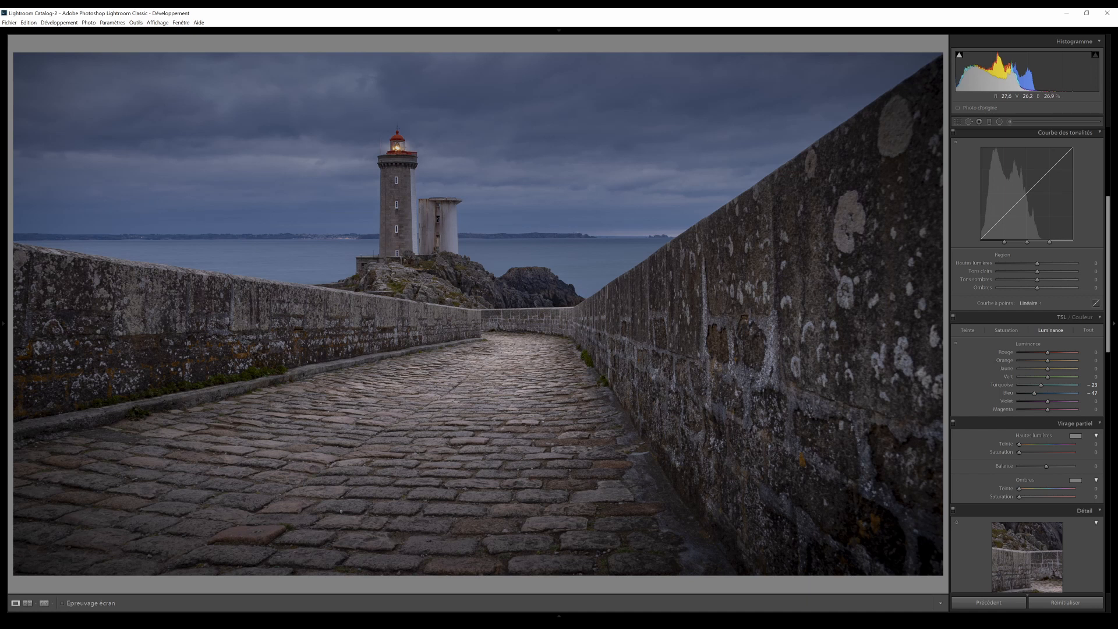
- Compare the edited photo side by side in Reference view, using the second lighthouse photo as the reference
left_click(30, 604)
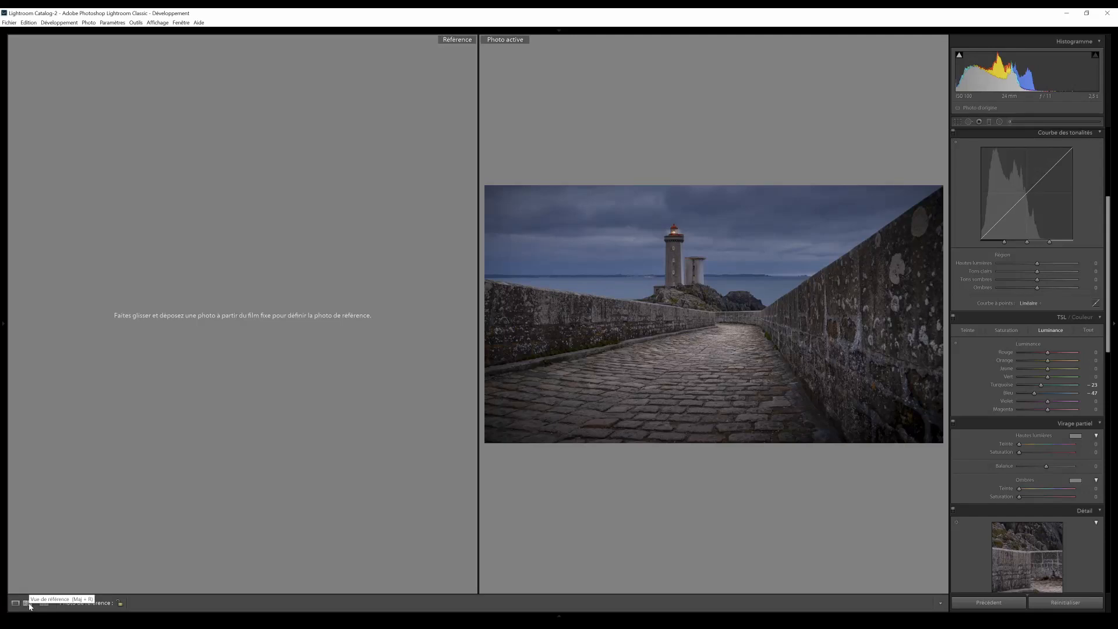
left_click(560, 616)
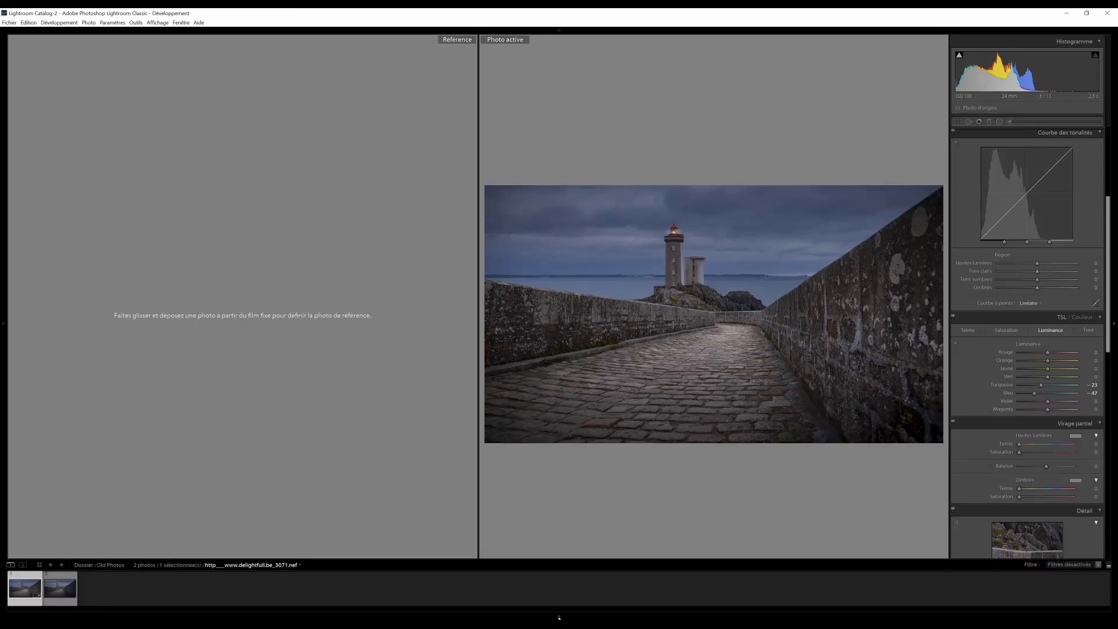
left_click_drag(69, 592, 166, 447)
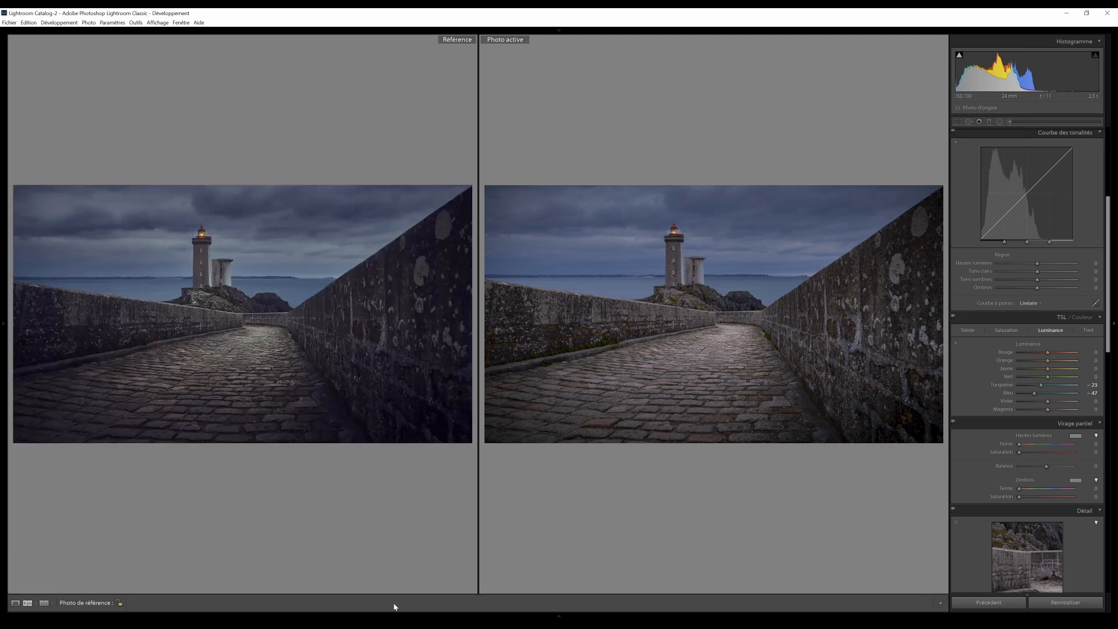